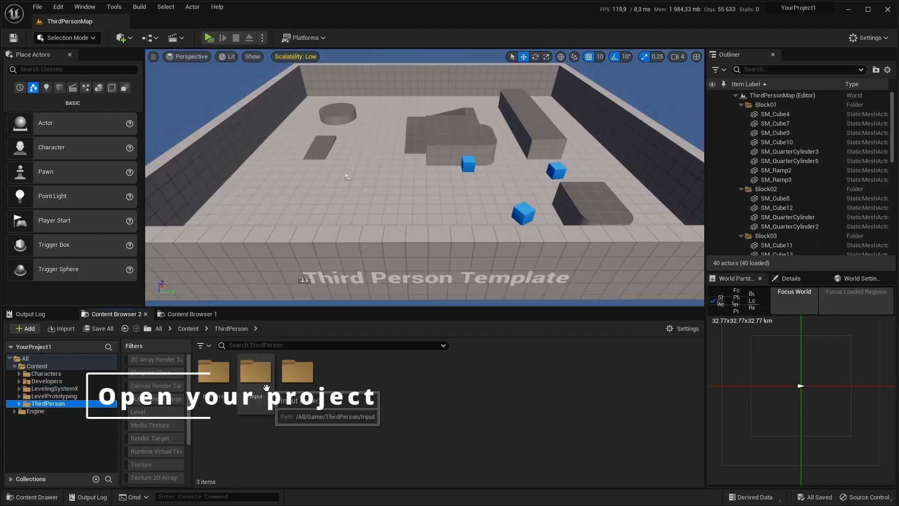
- Play the third-person level briefly to test character movement and stop the session
{"action": "left_click", "coordinate": [209, 38]}
{"action": "left_click", "coordinate": [256, 92]}
{"action": "key", "text": "d"}
{"action": "key", "text": "Escape"}
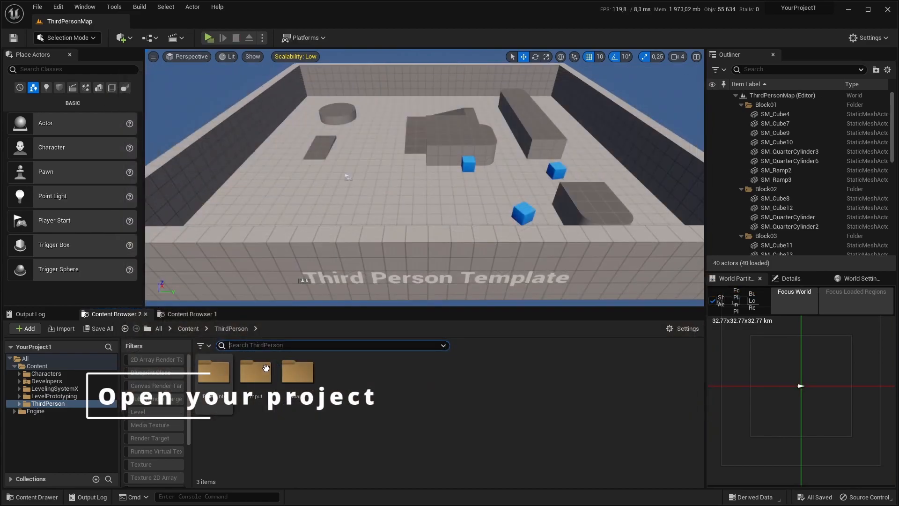
- Open the BP_ThirdPersonCharacter blueprint from the ThirdPerson Blueprints folder
{"action": "double_click", "coordinate": [217, 375]}
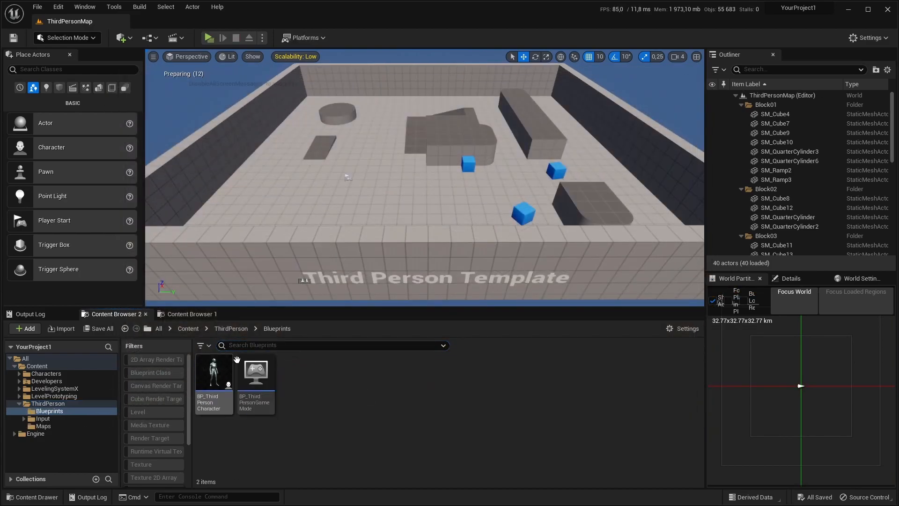
{"action": "left_click", "coordinate": [223, 374]}
{"action": "double_click", "coordinate": [223, 376]}
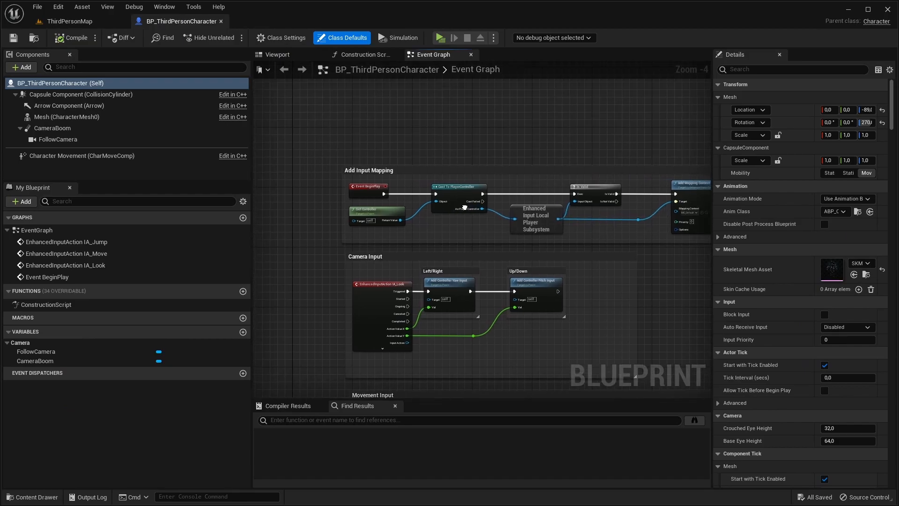
- Add the BP Player Leveling System X component to the character blueprint under its default name
{"action": "right_click_drag", "start_coordinate": [465, 207], "coordinate": [493, 244]}
{"action": "scroll", "coordinate": [461, 186], "scroll_direction": "up", "scroll_amount": 3}
{"action": "right_click_drag", "start_coordinate": [461, 183], "coordinate": [425, 160]}
{"action": "left_click", "coordinate": [23, 68]}
{"action": "type", "text": "lev"}
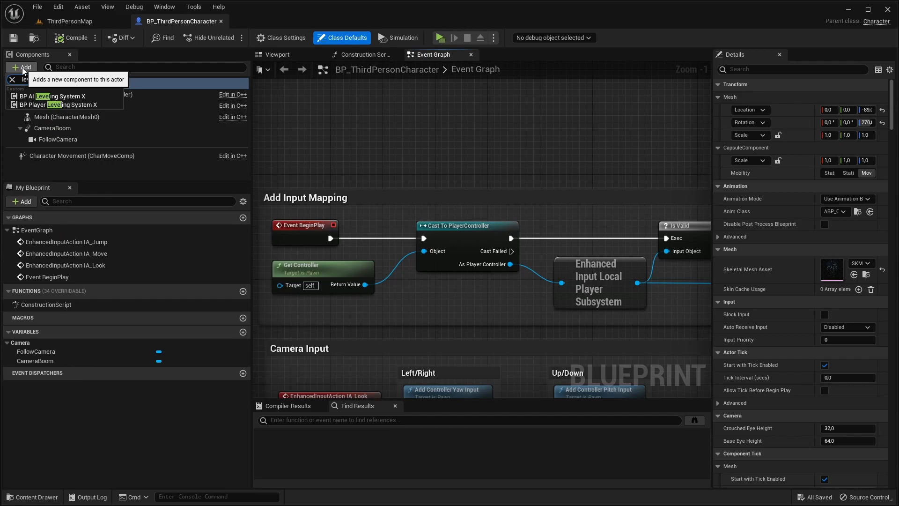
{"action": "type", "text": "el"}
{"action": "left_click", "coordinate": [83, 107]}
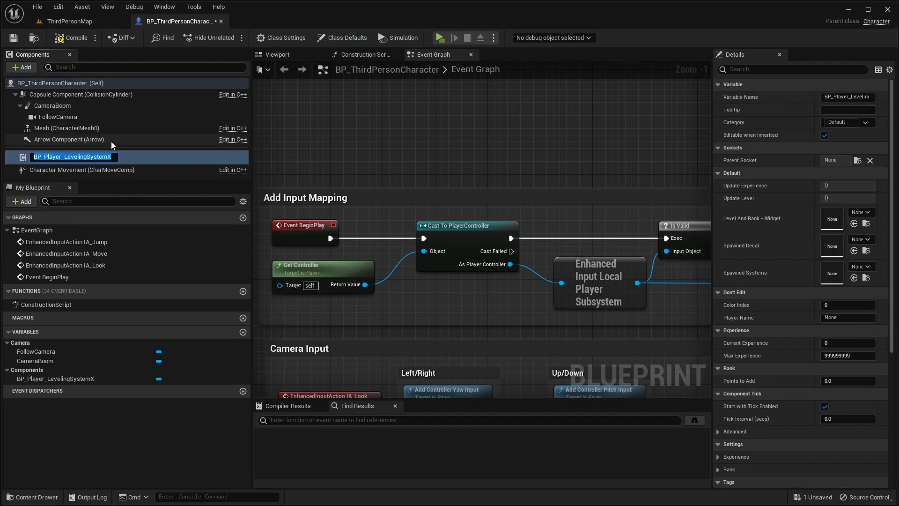
{"action": "key", "text": "Return"}
{"action": "left_click", "coordinate": [103, 157]}
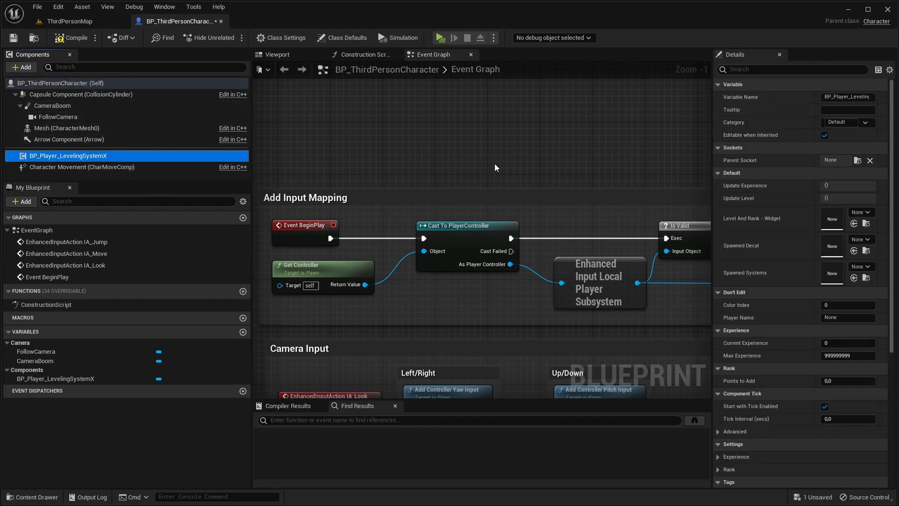
{"action": "scroll", "coordinate": [830, 202], "scroll_direction": "down", "scroll_amount": 2}
{"action": "scroll", "coordinate": [822, 214], "scroll_direction": "up", "scroll_amount": 2}
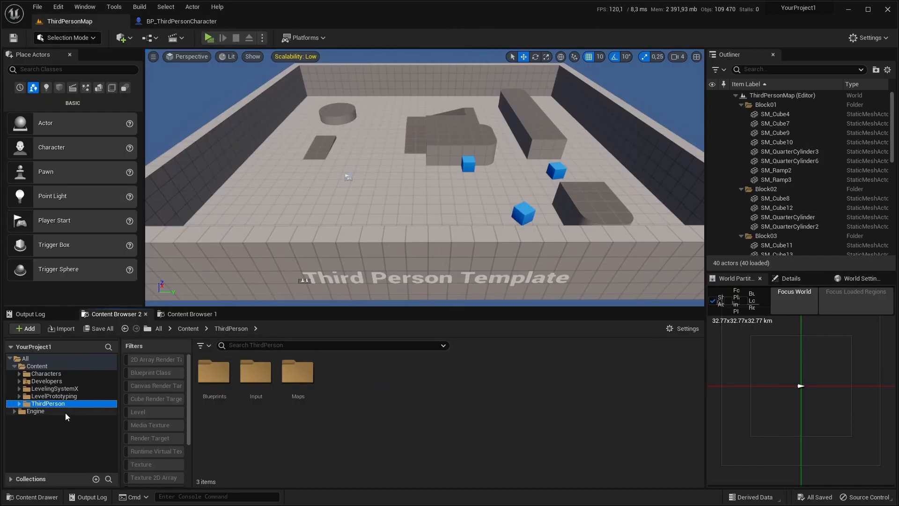
- Search the LevelingSystemX folder for "char" and open its BP_ThirdPersonCharacter blueprint
{"action": "left_click", "coordinate": [63, 391]}
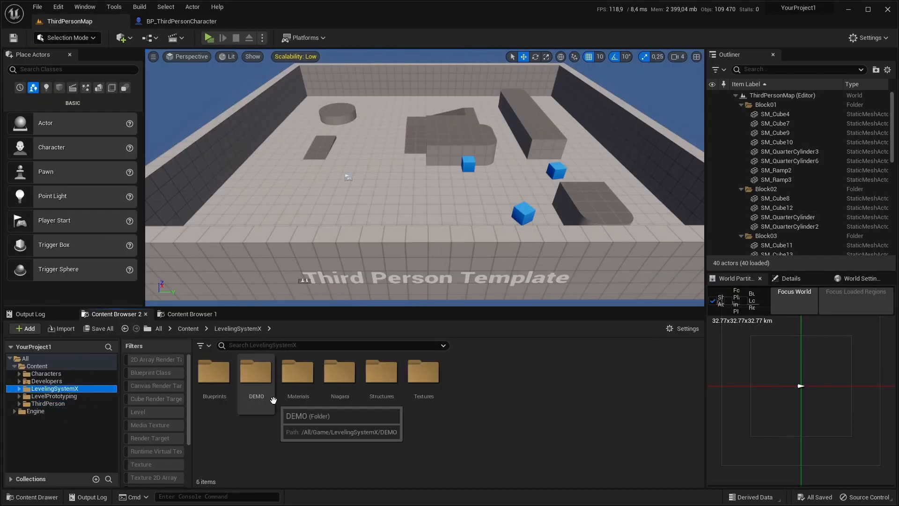
{"action": "double_click", "coordinate": [214, 374]}
{"action": "left_click", "coordinate": [54, 389]}
{"action": "left_click", "coordinate": [294, 346]}
{"action": "type", "text": "char"}
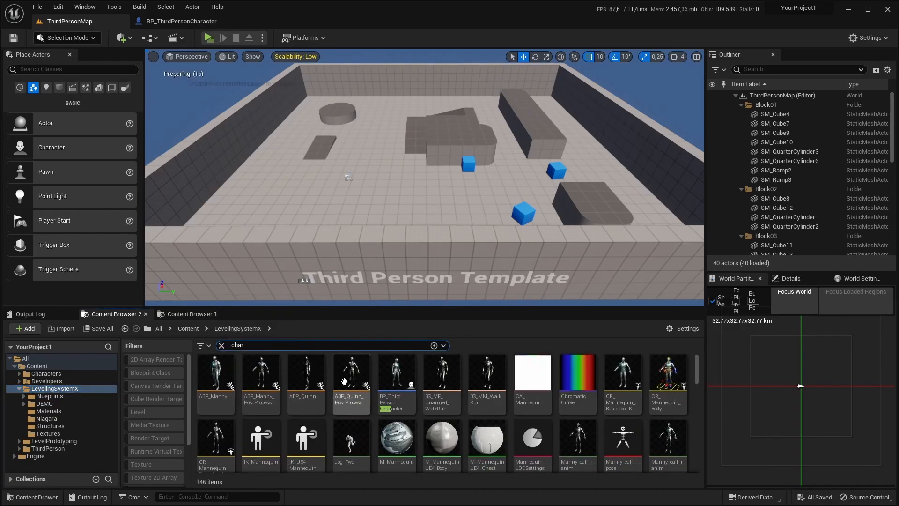
{"action": "double_click", "coordinate": [408, 381]}
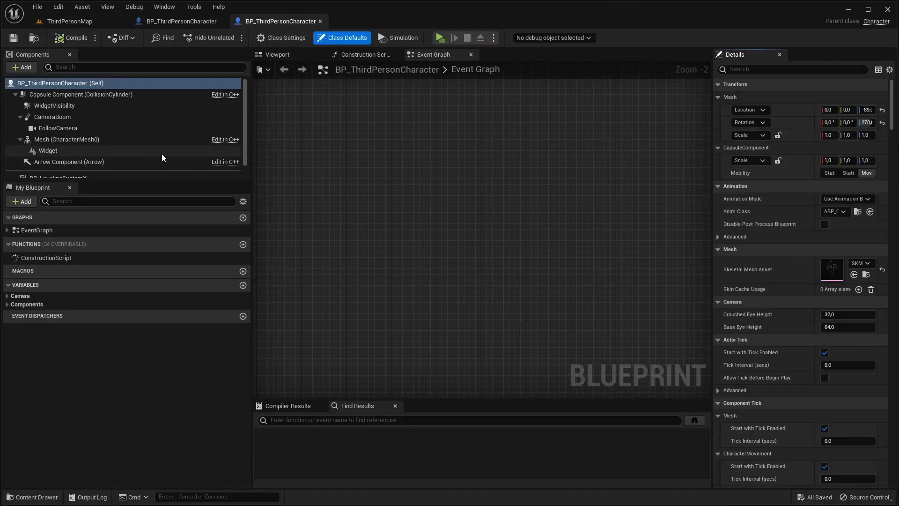
- Copy the whole yellow Leveling System X comment block with its nodes from the demo character's event graph
{"action": "scroll", "coordinate": [166, 161], "scroll_direction": "down", "scroll_amount": 1}
{"action": "scroll", "coordinate": [632, 195], "scroll_direction": "down", "scroll_amount": 4}
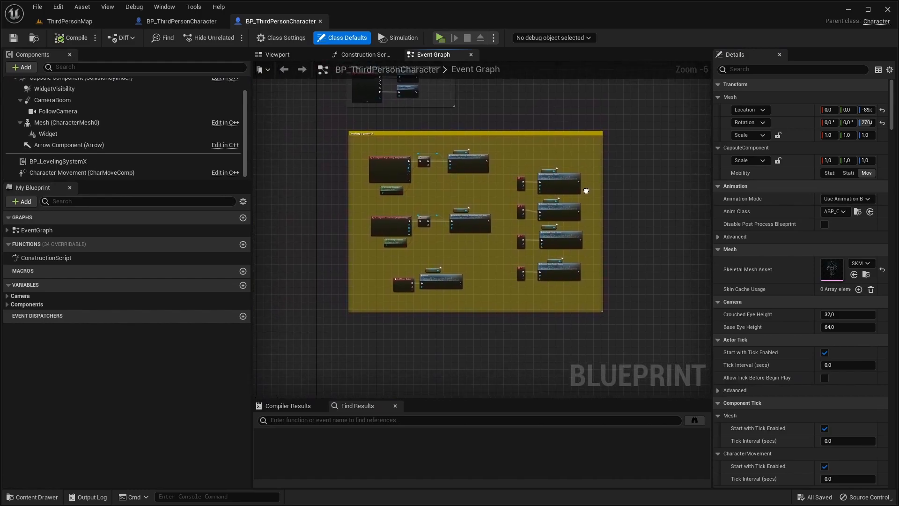
{"action": "left_click_drag", "start_coordinate": [641, 125], "coordinate": [441, 273]}
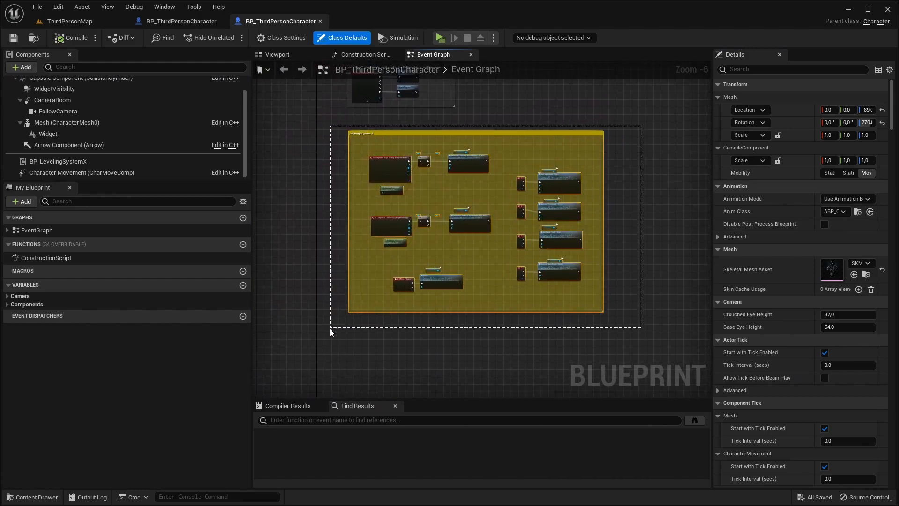
{"action": "left_click_drag", "start_coordinate": [330, 332], "coordinate": [330, 332]}
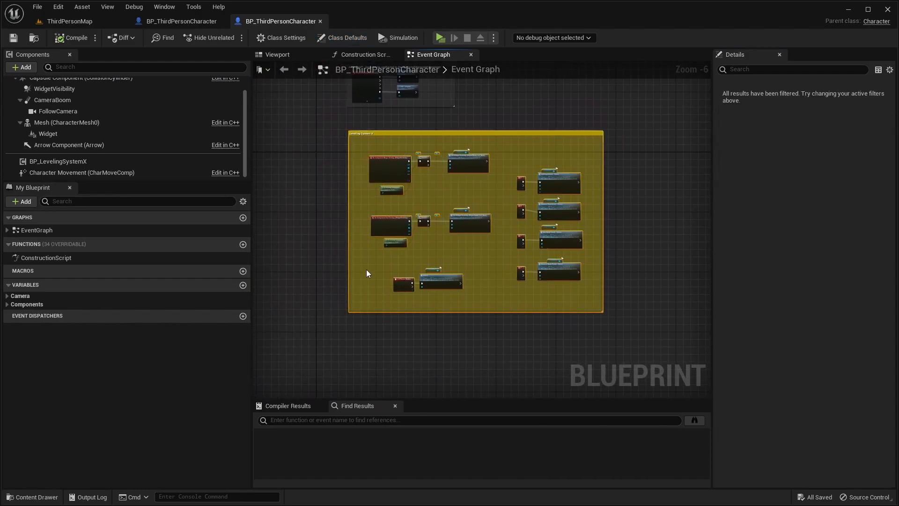
- Paste the Leveling System X nodes below the jump input in the project's own BP_ThirdPersonCharacter event graph, and compile and save
{"action": "left_click", "coordinate": [161, 20]}
{"action": "scroll", "coordinate": [423, 187], "scroll_direction": "down", "scroll_amount": 6}
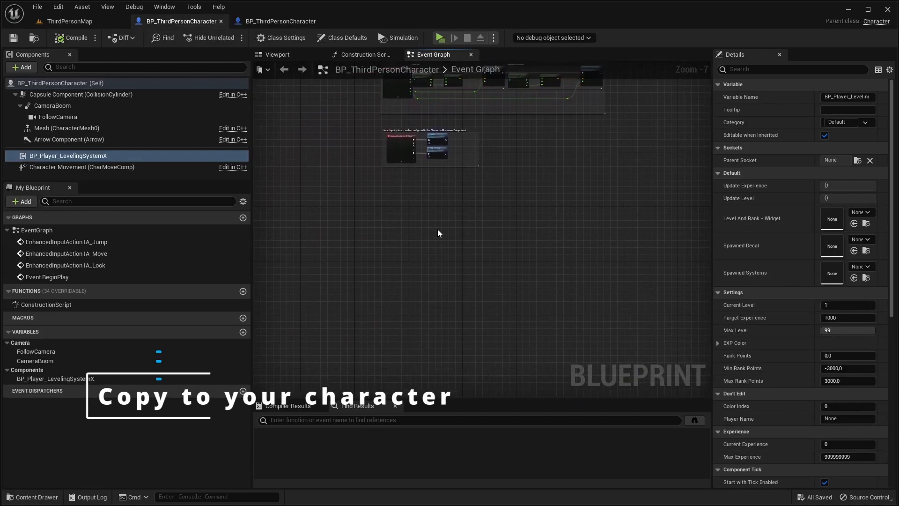
{"action": "key", "text": "ctrl+v"}
{"action": "left_click_drag", "start_coordinate": [442, 179], "coordinate": [482, 182]}
{"action": "scroll", "coordinate": [454, 223], "scroll_direction": "up", "scroll_amount": 4}
{"action": "scroll", "coordinate": [453, 223], "scroll_direction": "down", "scroll_amount": 2}
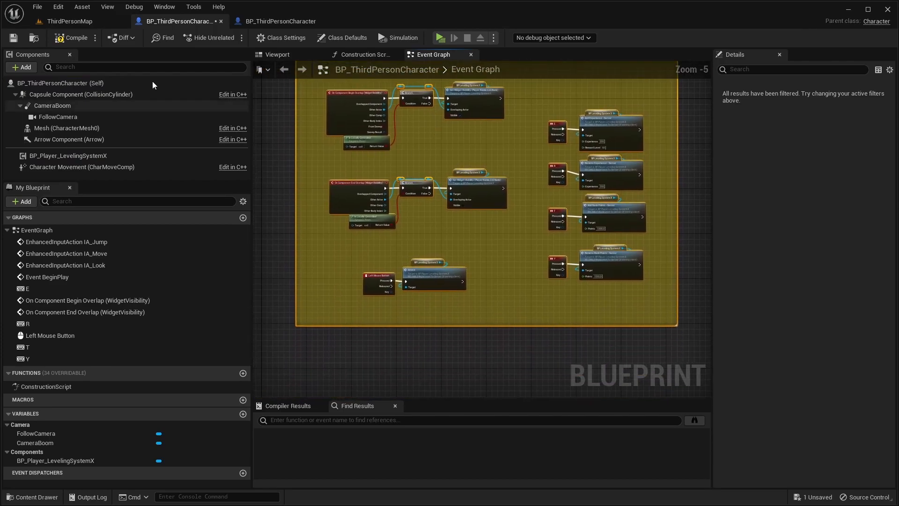
{"action": "left_click", "coordinate": [76, 39]}
{"action": "left_click", "coordinate": [17, 41]}
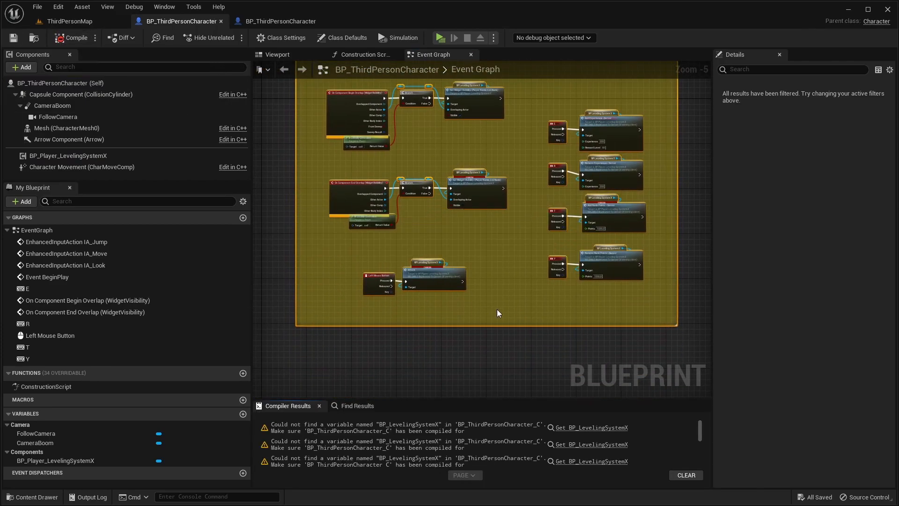
- Replace the BP Leveling System X references on both Set Widget Visibility nodes and the Attack node with BP_Player_LevelingSystemX
{"action": "scroll", "coordinate": [492, 179], "scroll_direction": "up", "scroll_amount": 4}
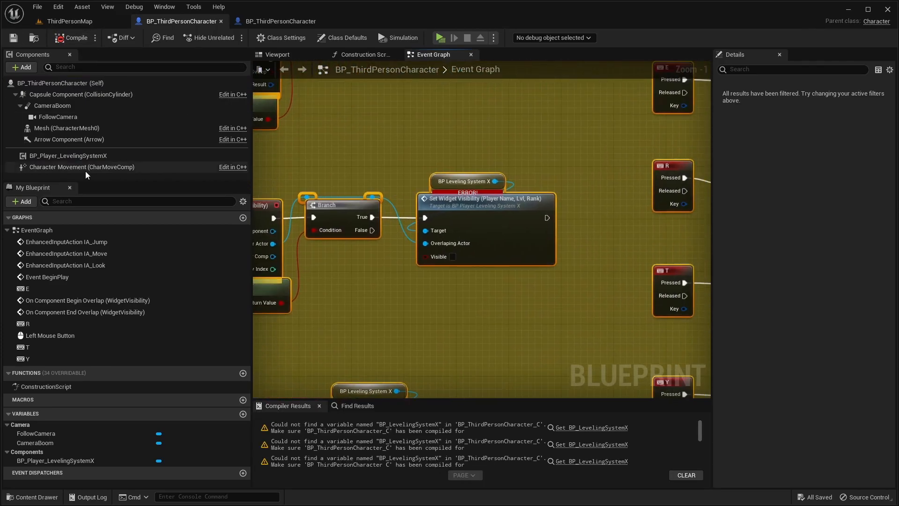
{"action": "left_click_drag", "start_coordinate": [68, 161], "coordinate": [368, 176]}
{"action": "left_click_drag", "start_coordinate": [423, 181], "coordinate": [432, 181]}
{"action": "left_click_drag", "start_coordinate": [100, 155], "coordinate": [418, 258]}
{"action": "right_click_drag", "start_coordinate": [456, 220], "coordinate": [439, 505]}
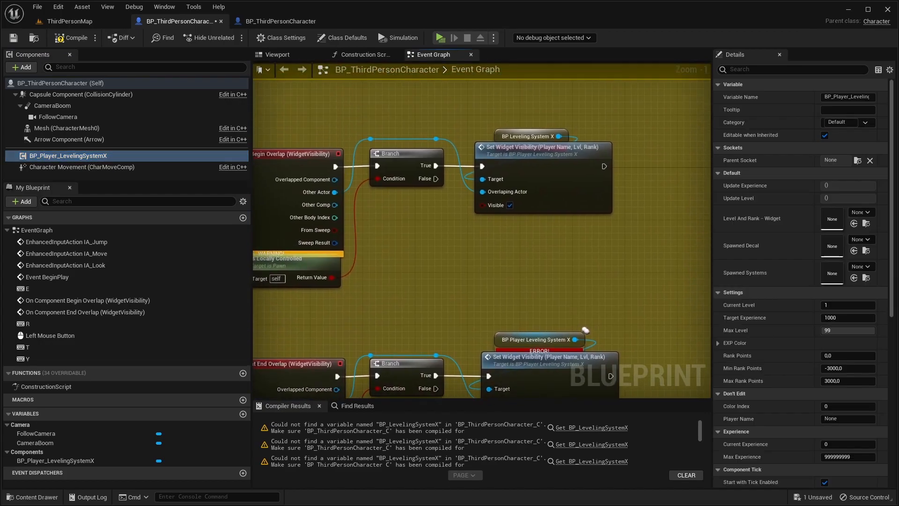
{"action": "left_click_drag", "start_coordinate": [85, 156], "coordinate": [168, 149]}
{"action": "left_click_drag", "start_coordinate": [505, 137], "coordinate": [498, 136]}
- Replace the BP Leveling System X references on the Add Experience and Add Rank Points nodes with BP_Player_LevelingSystemX
{"action": "right_click_drag", "start_coordinate": [585, 253], "coordinate": [229, 194]}
{"action": "left_click_drag", "start_coordinate": [70, 156], "coordinate": [488, 142]}
{"action": "right_click_drag", "start_coordinate": [361, 249], "coordinate": [340, 148]}
{"action": "left_click_drag", "start_coordinate": [76, 156], "coordinate": [432, 240]}
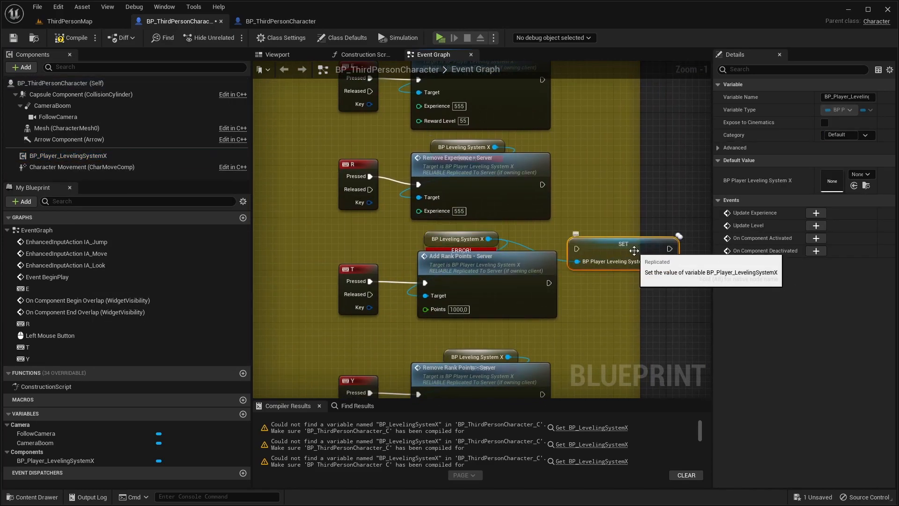
{"action": "key", "text": "Delete"}
{"action": "left_click_drag", "start_coordinate": [93, 156], "coordinate": [380, 202]}
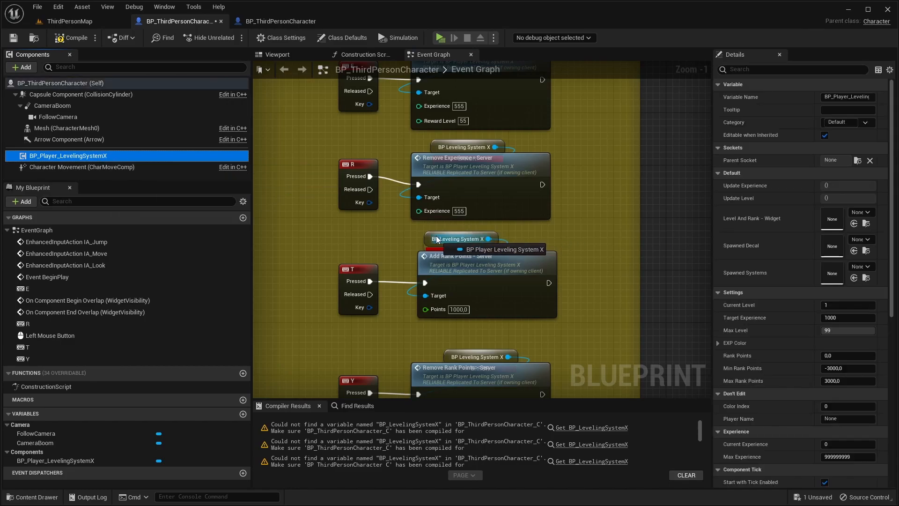
{"action": "left_click_drag", "start_coordinate": [426, 239], "coordinate": [426, 239]}
- Replace the Remove Rank Points node's component reference with BP_Player_LevelingSystemX, and compile and save the blueprint
{"action": "right_click_drag", "start_coordinate": [426, 285], "coordinate": [446, 140]}
{"action": "left_click_drag", "start_coordinate": [86, 156], "coordinate": [468, 210]}
{"action": "right_click_drag", "start_coordinate": [471, 213], "coordinate": [484, 213]}
{"action": "scroll", "coordinate": [450, 213], "scroll_direction": "down", "scroll_amount": 3}
{"action": "right_click_drag", "start_coordinate": [349, 220], "coordinate": [511, 354]}
{"action": "left_click", "coordinate": [70, 38]}
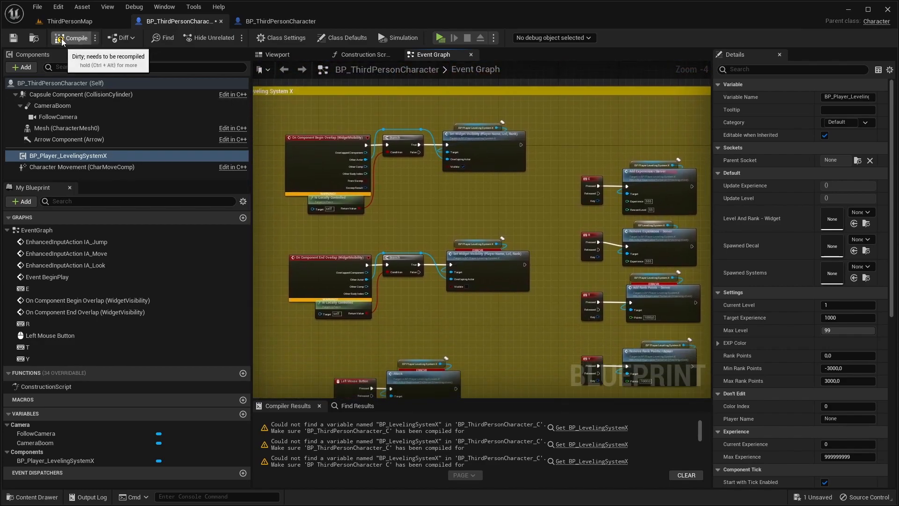
- Copy the WidgetVisibility sphere collision from the demo character into the project's character under the Capsule Component, and compile and save
{"action": "scroll", "coordinate": [397, 138], "scroll_direction": "up", "scroll_amount": 2}
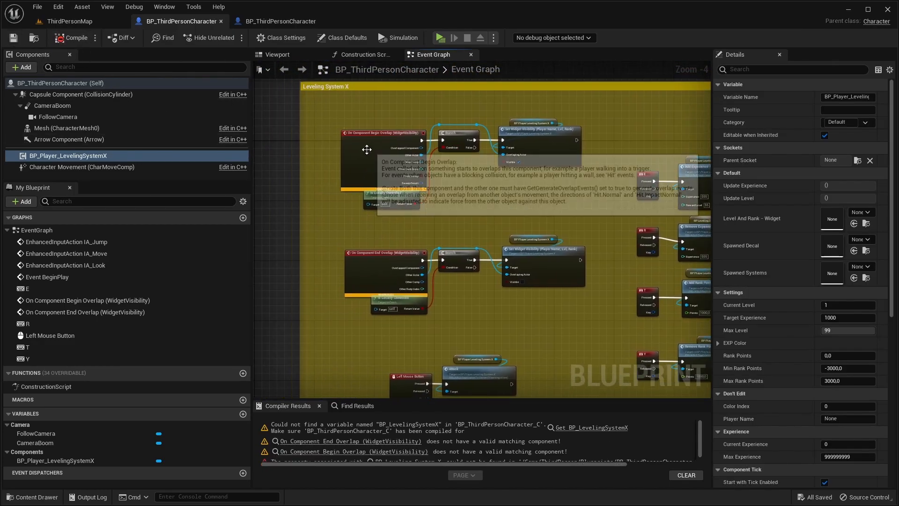
{"action": "scroll", "coordinate": [397, 138], "scroll_direction": "up", "scroll_amount": 3}
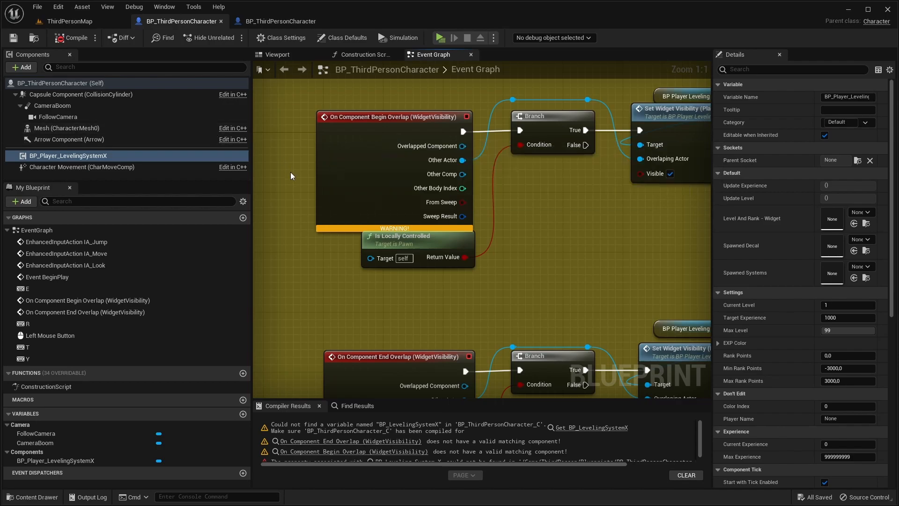
{"action": "left_click", "coordinate": [277, 25]}
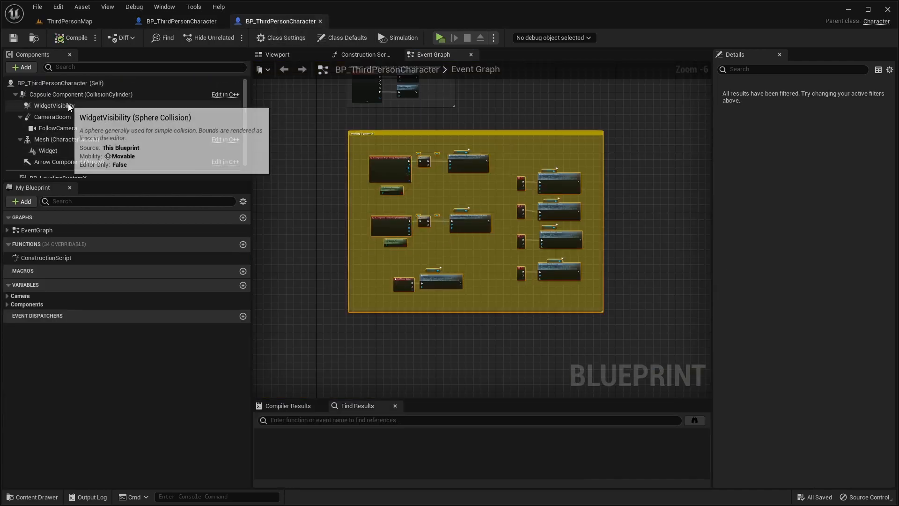
{"action": "left_click", "coordinate": [69, 105]}
{"action": "left_click", "coordinate": [189, 24]}
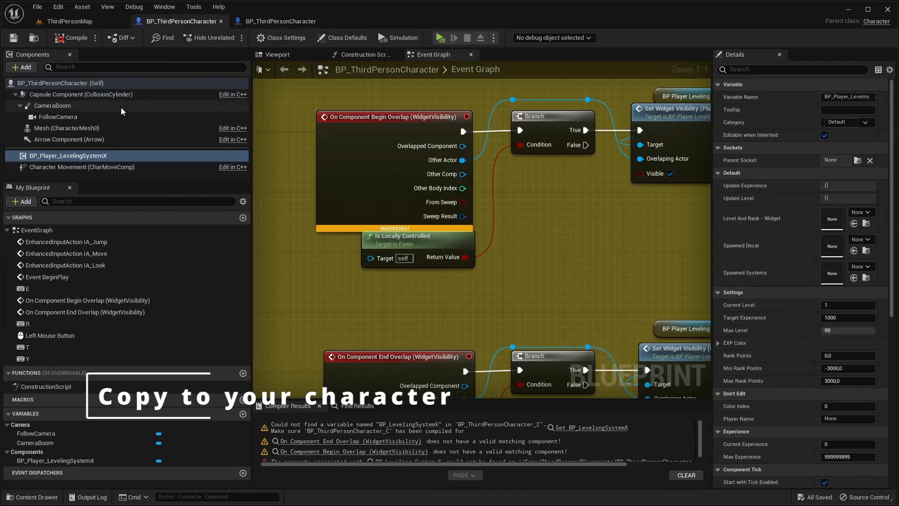
{"action": "left_click", "coordinate": [260, 22]}
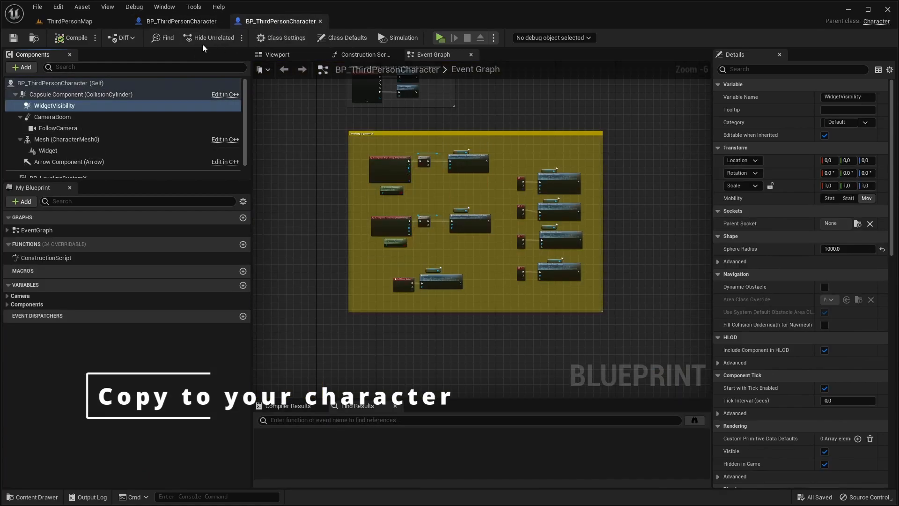
{"action": "left_click", "coordinate": [189, 24]}
{"action": "left_click", "coordinate": [102, 107]}
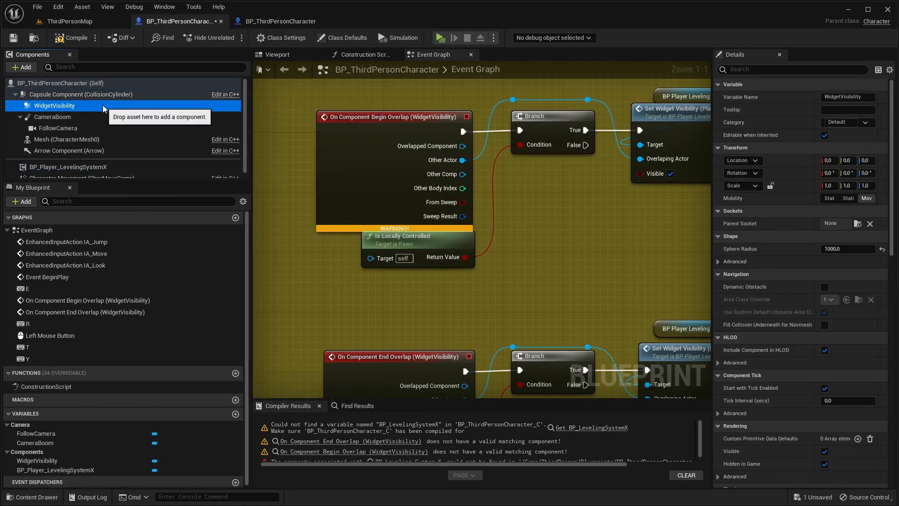
{"action": "left_click", "coordinate": [68, 37]}
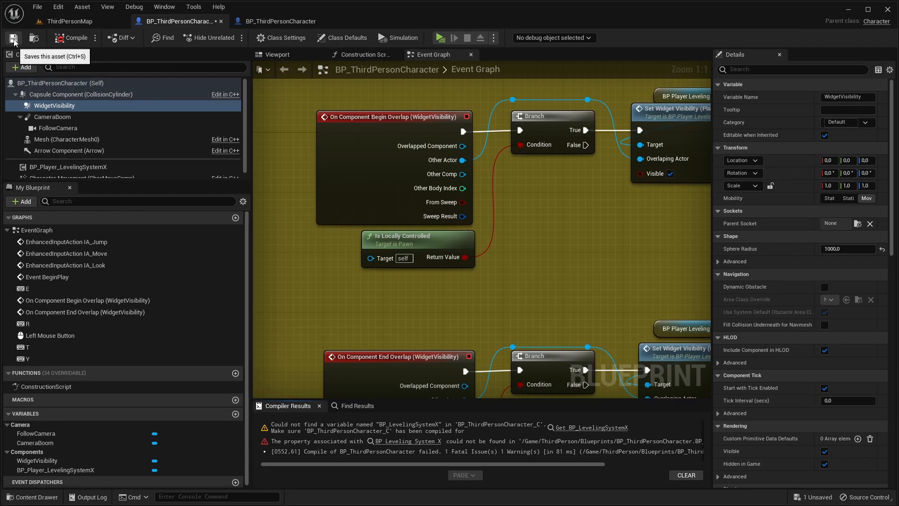
- Replace the faulty BP Leveling System X reference on the Remove Experience node with BP_Player_LevelingSystemX, and compile and save
{"action": "scroll", "coordinate": [459, 199], "scroll_direction": "down", "scroll_amount": 4}
{"action": "right_click_drag", "start_coordinate": [492, 205], "coordinate": [389, 97]}
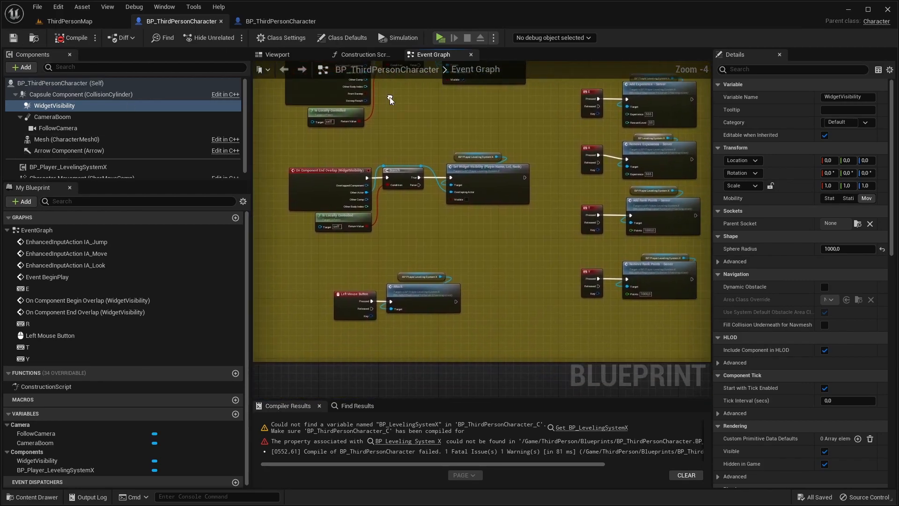
{"action": "left_click", "coordinate": [392, 442]}
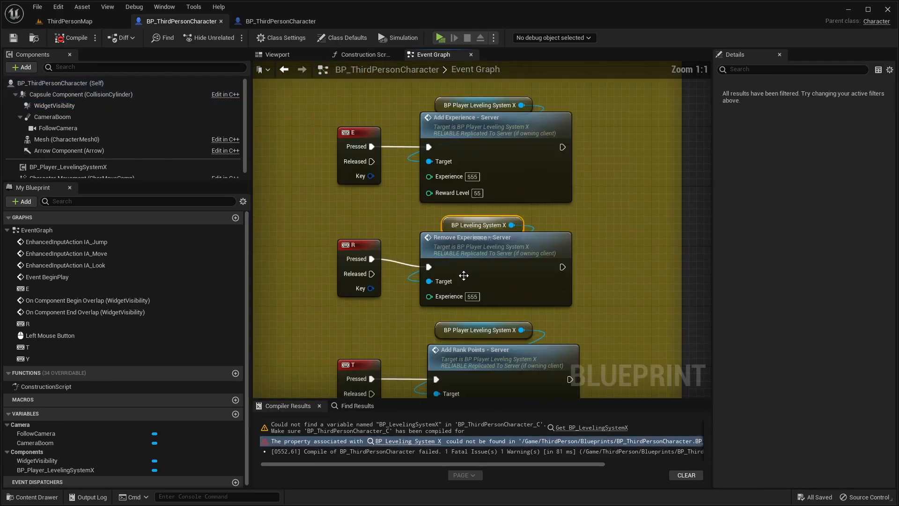
{"action": "left_click_drag", "start_coordinate": [73, 167], "coordinate": [449, 226]}
{"action": "right_click_drag", "start_coordinate": [440, 243], "coordinate": [450, 188]}
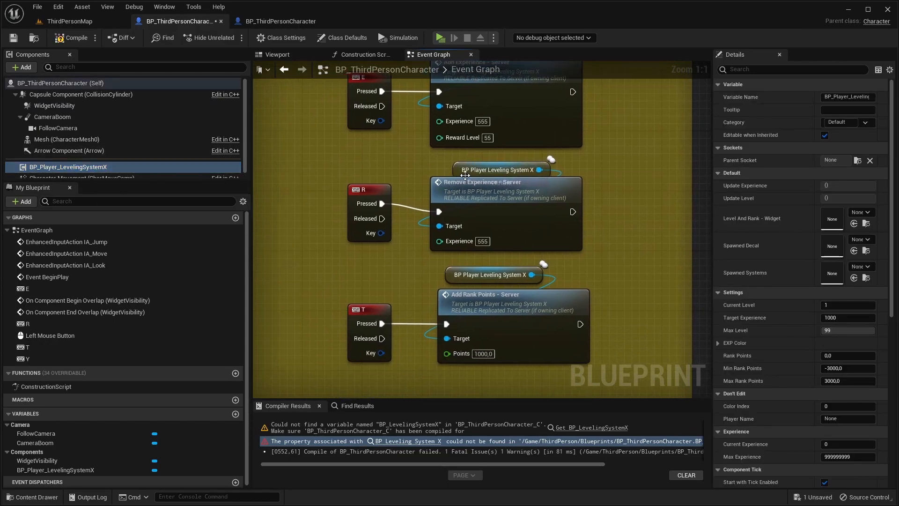
{"action": "left_click_drag", "start_coordinate": [461, 173], "coordinate": [448, 164]}
{"action": "left_click", "coordinate": [71, 37]}
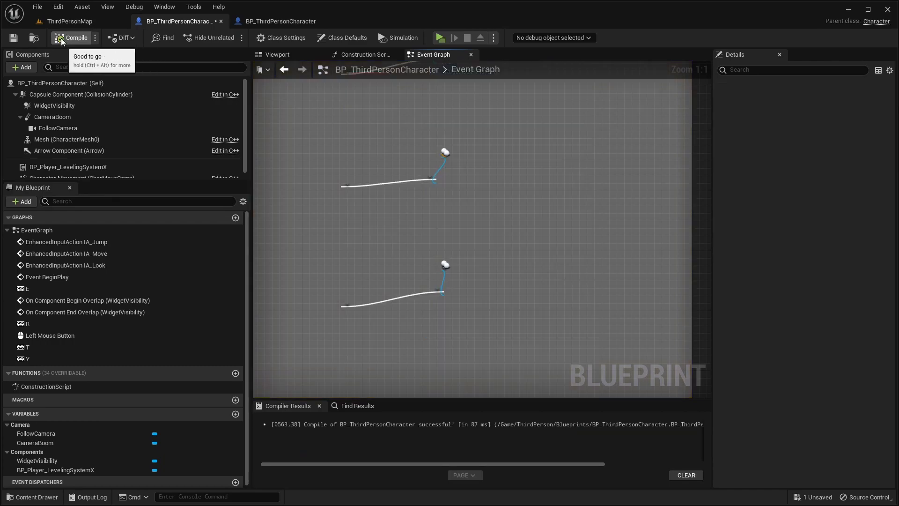
{"action": "scroll", "coordinate": [403, 197], "scroll_direction": "down", "scroll_amount": 3}
{"action": "right_click_drag", "start_coordinate": [403, 197], "coordinate": [536, 186]}
{"action": "left_click", "coordinate": [39, 9]}
{"action": "left_click", "coordinate": [70, 54]}
- Review the finished Leveling System X nodes and show the WidgetVisibility component's details
{"action": "scroll", "coordinate": [521, 144], "scroll_direction": "down", "scroll_amount": 2}
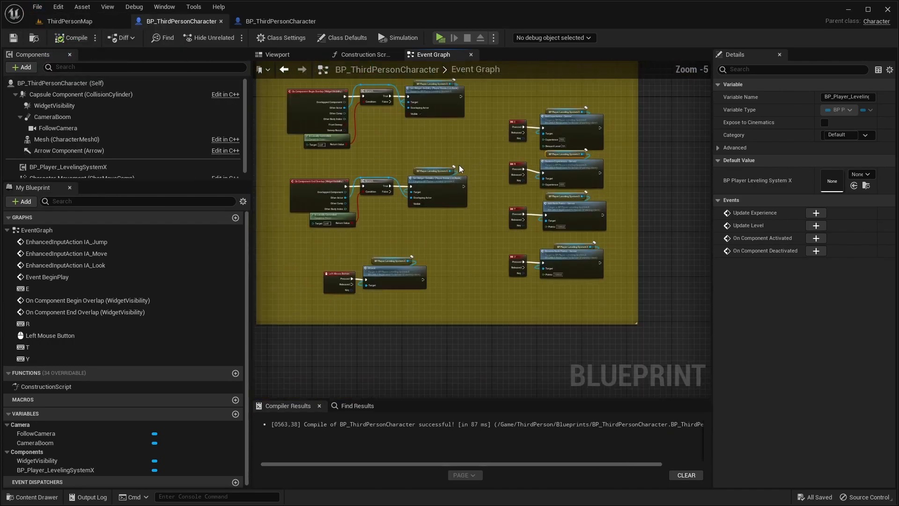
{"action": "scroll", "coordinate": [445, 174], "scroll_direction": "up", "scroll_amount": 2}
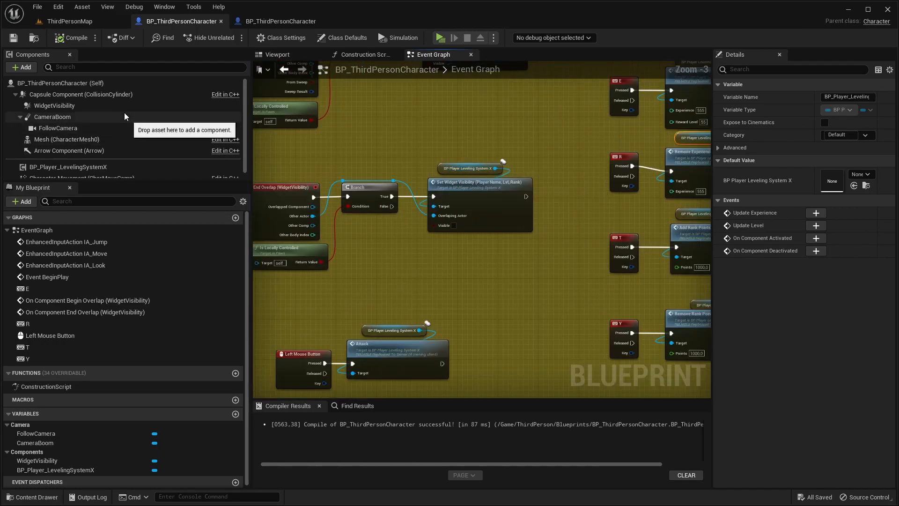
{"action": "left_click", "coordinate": [108, 108]}
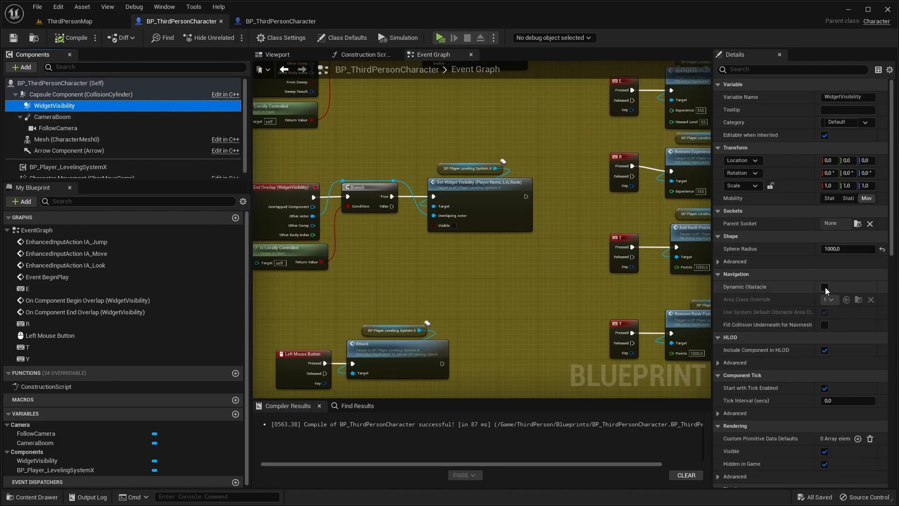
- Examine the WidgetVisibility component's shape, rendering, physics and collision settings
{"action": "scroll", "coordinate": [822, 288], "scroll_direction": "down", "scroll_amount": 5}
{"action": "scroll", "coordinate": [813, 285], "scroll_direction": "down", "scroll_amount": 6}
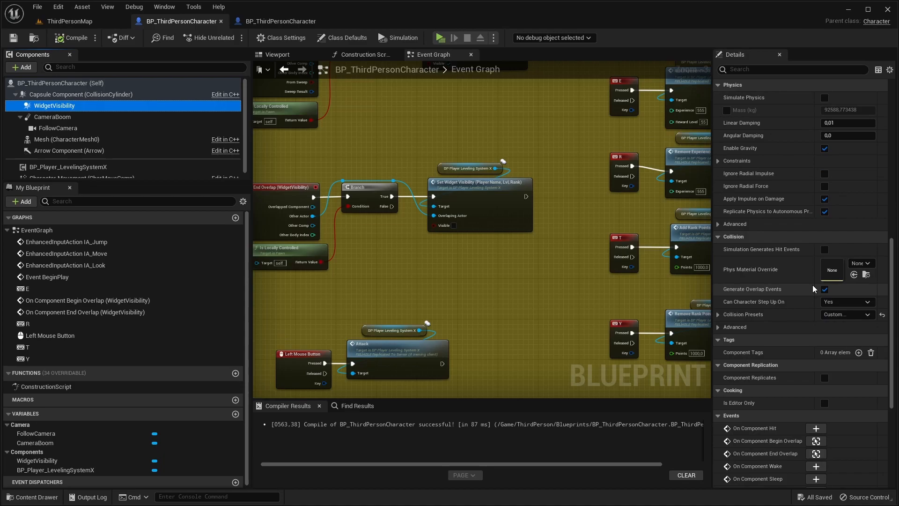
{"action": "scroll", "coordinate": [813, 287], "scroll_direction": "up", "scroll_amount": 8}
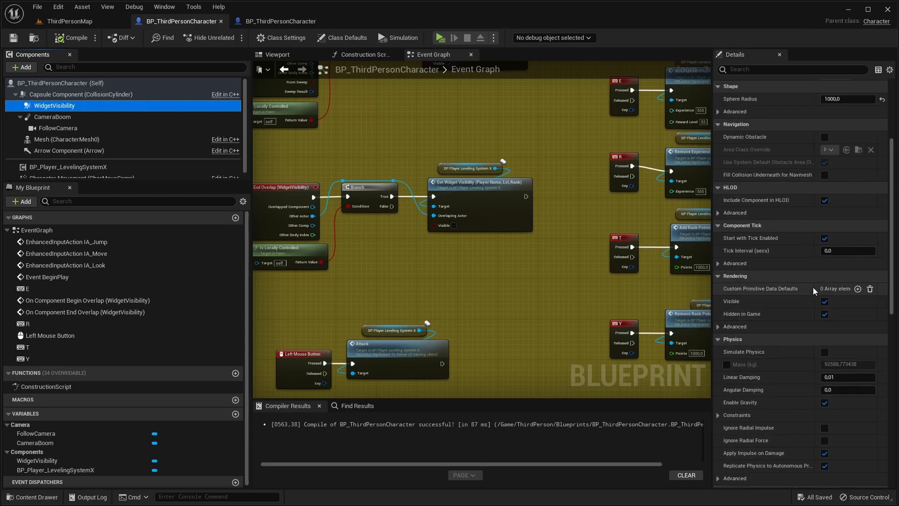
{"action": "right_click_drag", "start_coordinate": [480, 271], "coordinate": [519, 294]}
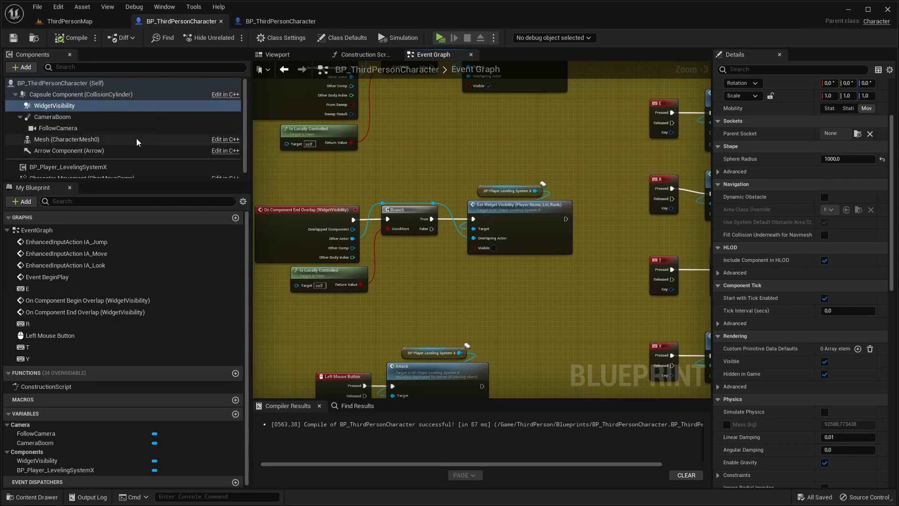
- Copy the Widget component from the demo character into the project's character and attach it under Mesh (CharacterMesh0)
{"action": "left_click", "coordinate": [281, 21]}
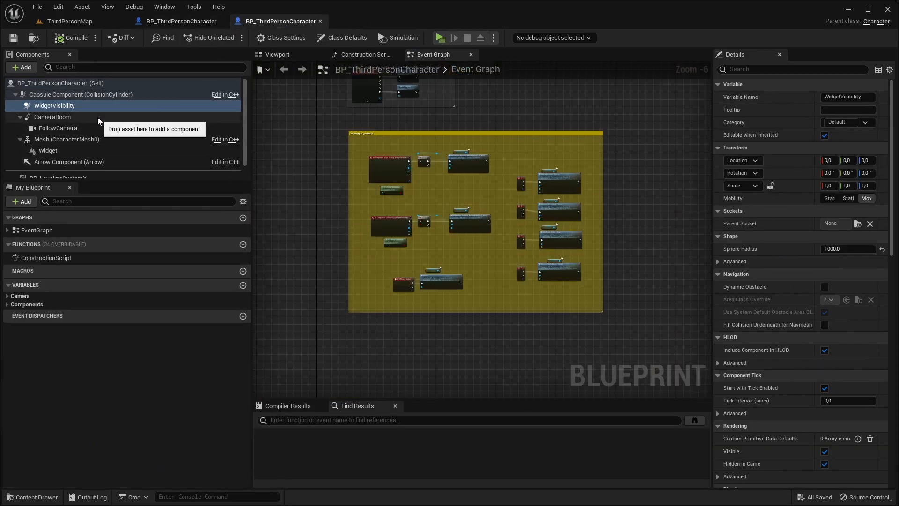
{"action": "scroll", "coordinate": [95, 125], "scroll_direction": "down", "scroll_amount": 1}
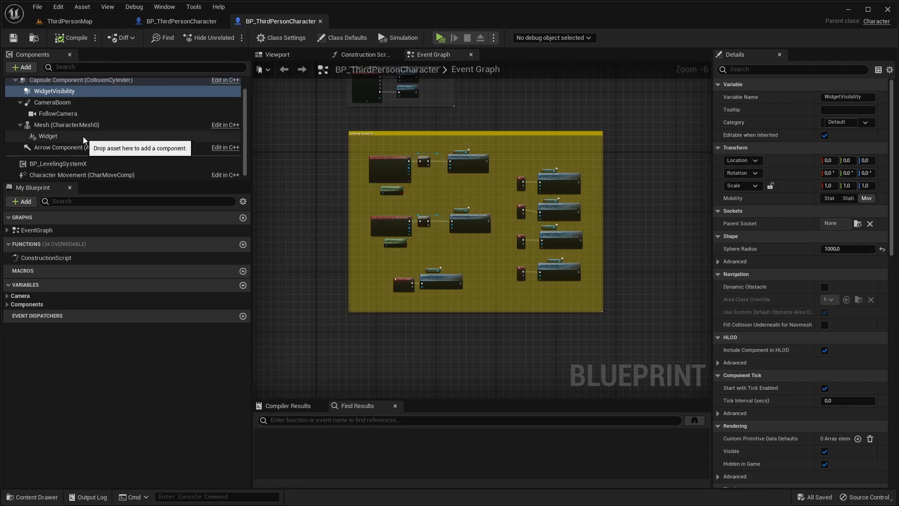
{"action": "left_click", "coordinate": [82, 136]}
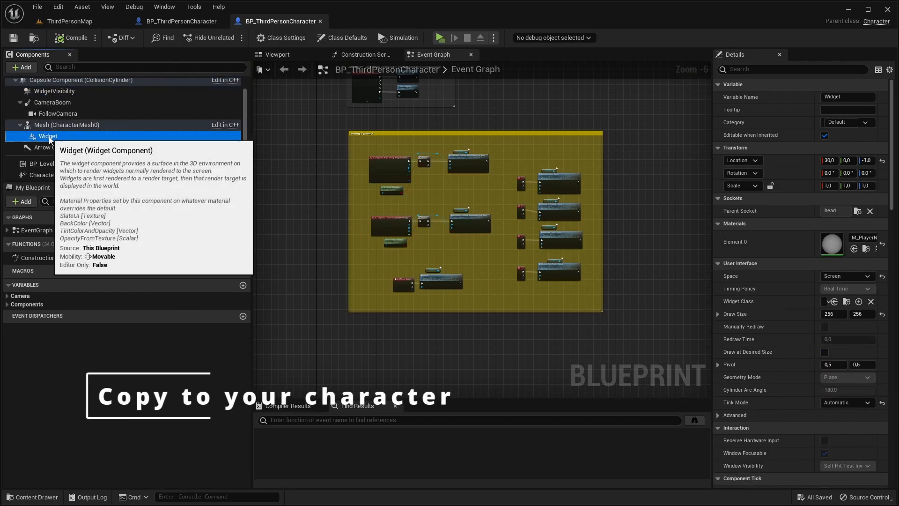
{"action": "left_click", "coordinate": [169, 21]}
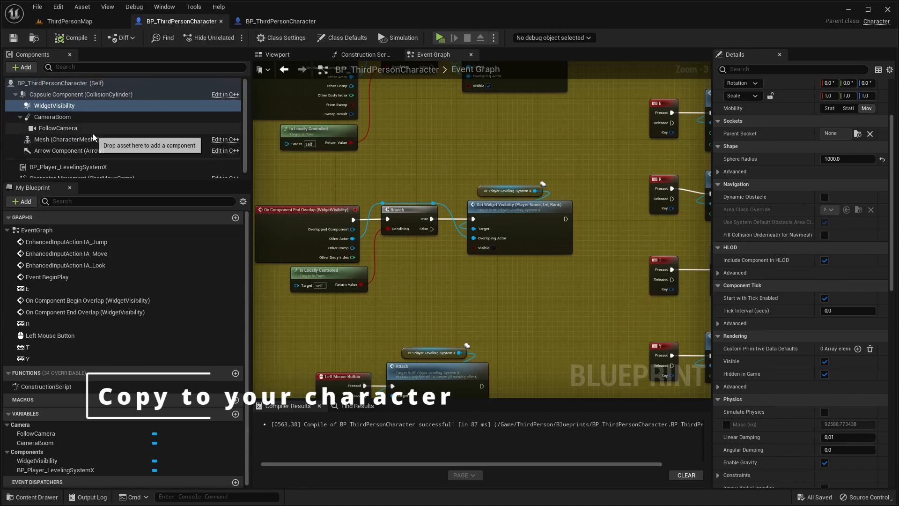
{"action": "key", "text": "ctrl+v"}
{"action": "left_click_drag", "start_coordinate": [85, 106], "coordinate": [77, 153]}
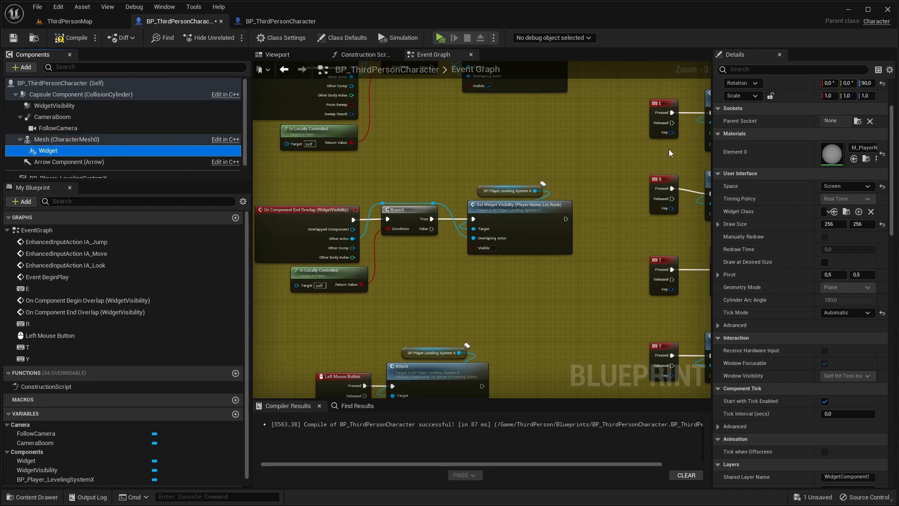
- Set the Widget component's parent socket to head
{"action": "scroll", "coordinate": [703, 162], "scroll_direction": "up", "scroll_amount": 1}
{"action": "scroll", "coordinate": [762, 185], "scroll_direction": "up", "scroll_amount": 4}
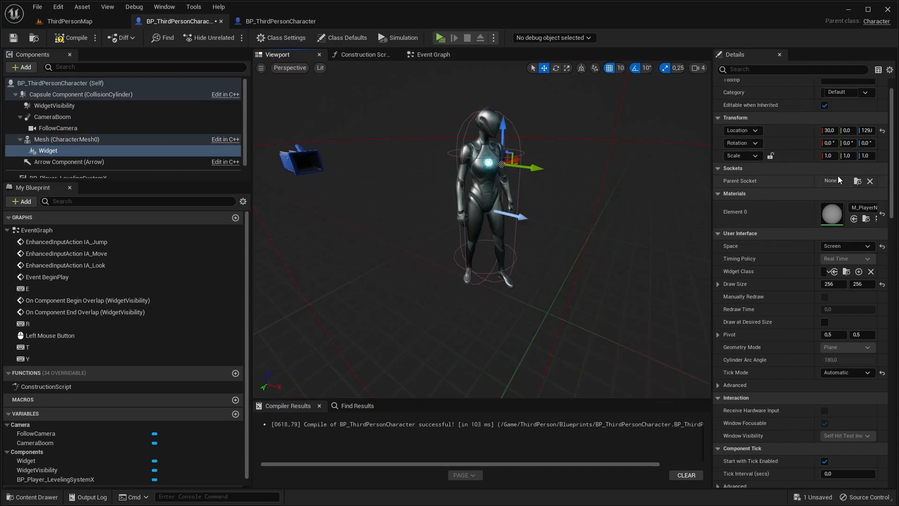
{"action": "left_click", "coordinate": [855, 181]}
{"action": "type", "text": "head"}
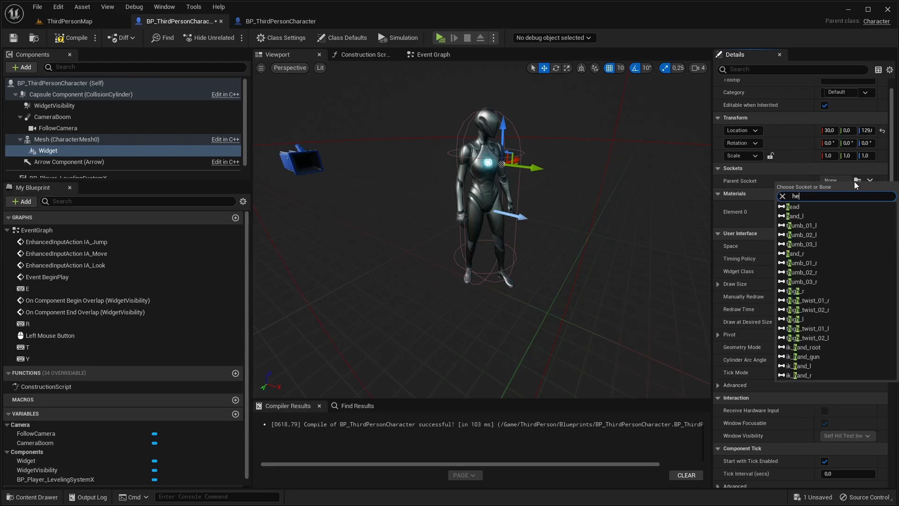
{"action": "left_click", "coordinate": [813, 207]}
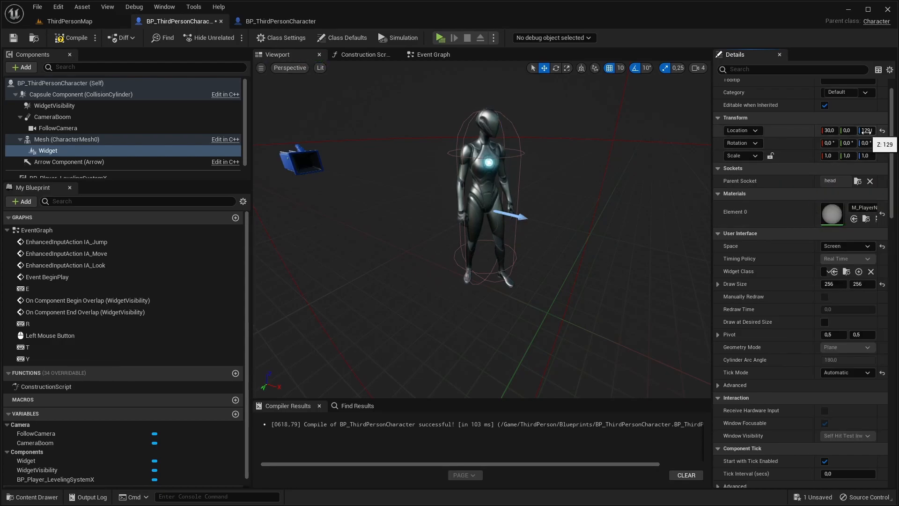
- Copy the demo widget's location of 30, 0, -1 onto the project's Widget component, and compile and save the blueprint
{"action": "left_click", "coordinate": [273, 26]}
{"action": "right_click", "coordinate": [790, 158]}
{"action": "left_click", "coordinate": [796, 163]}
{"action": "left_click", "coordinate": [218, 21]}
{"action": "right_click", "coordinate": [800, 135]}
{"action": "left_click", "coordinate": [826, 153]}
{"action": "scroll", "coordinate": [505, 132], "scroll_direction": "up", "scroll_amount": 5}
{"action": "right_click_drag", "start_coordinate": [505, 133], "coordinate": [505, 169]}
{"action": "scroll", "coordinate": [505, 133], "scroll_direction": "down", "scroll_amount": 8}
{"action": "left_click", "coordinate": [71, 39]}
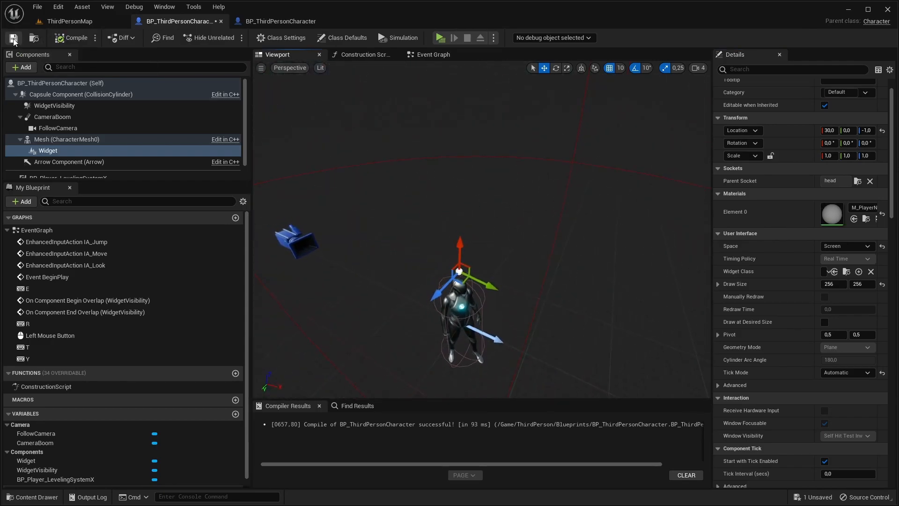
- Play-test ThirdPersonMap by running the character forward and adding experience several times, and stop the preview
{"action": "left_click", "coordinate": [103, 22]}
{"action": "left_click", "coordinate": [209, 38]}
{"action": "left_click", "coordinate": [473, 170]}
{"action": "key", "text": "w"}
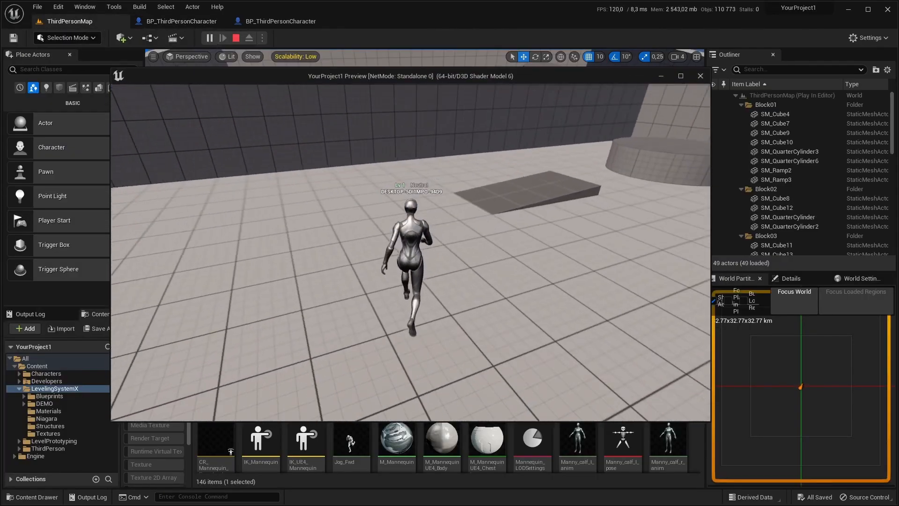
{"action": "key", "text": "e"}
{"action": "key", "text": "e"}
{"action": "key", "text": "e"}
{"action": "key", "text": "e"}
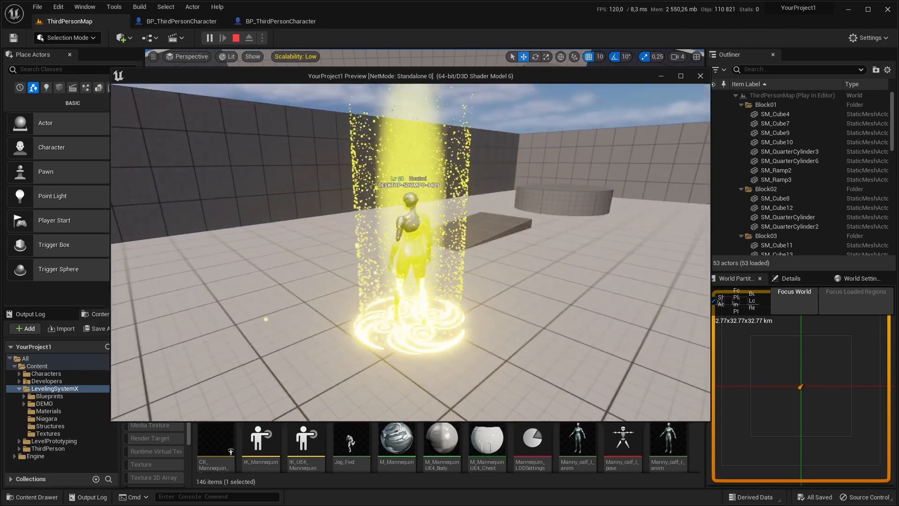
{"action": "key", "text": "Escape"}
- Review the Leveling System X nodes in the project character's event graph
{"action": "left_click", "coordinate": [204, 24]}
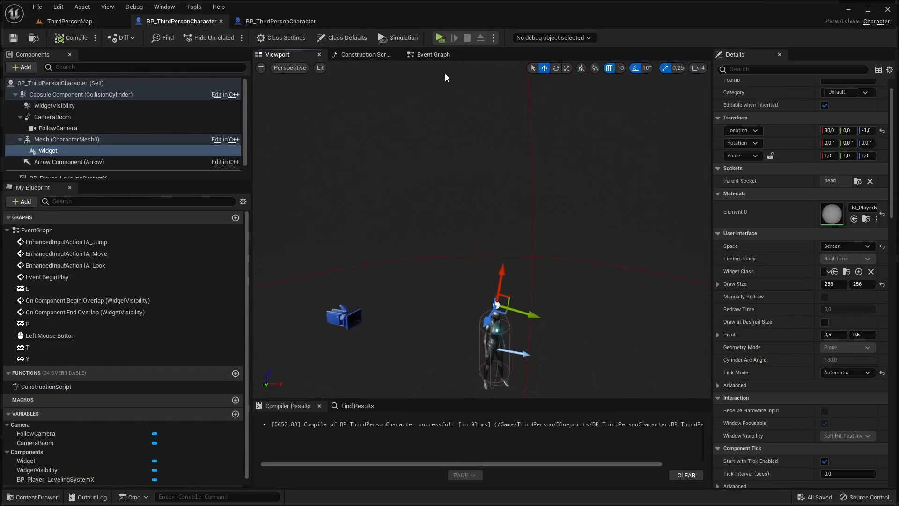
{"action": "left_click", "coordinate": [434, 55]}
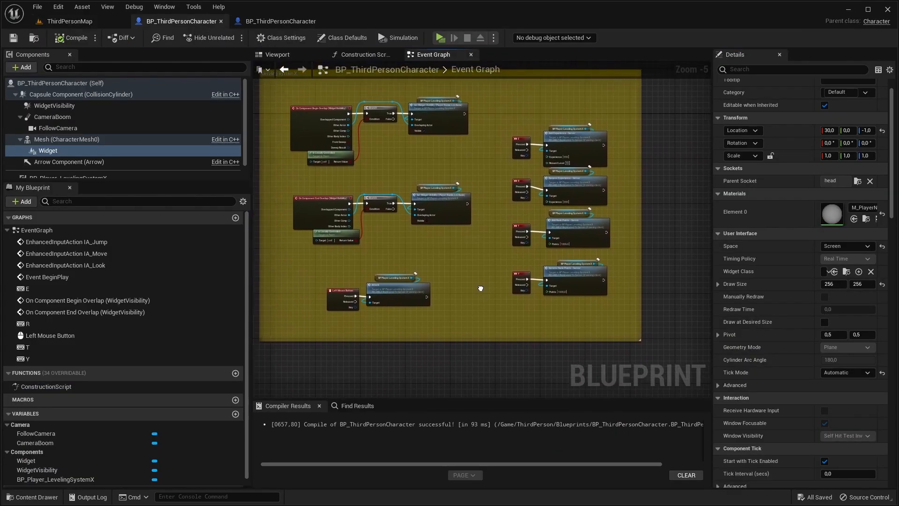
{"action": "right_click_drag", "start_coordinate": [435, 118], "coordinate": [446, 241]}
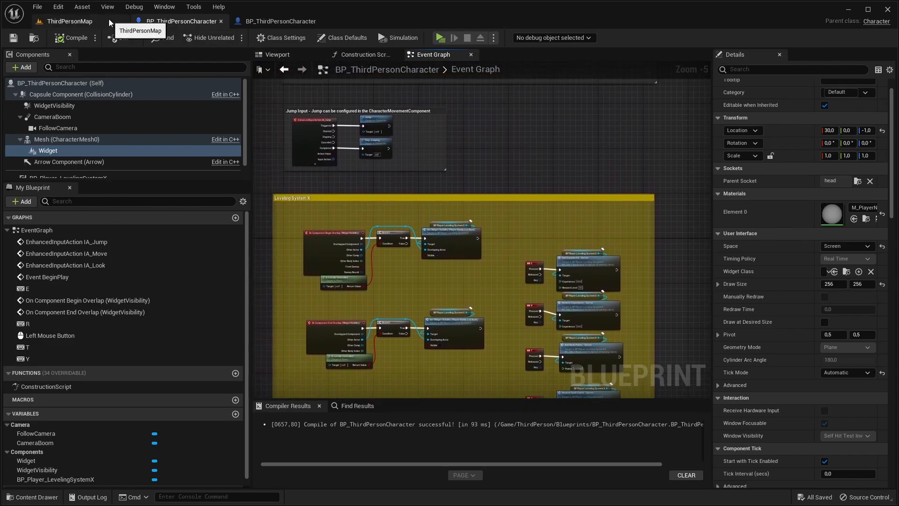
- Search the LevelingSystemX content for "contro" and open BP_DemoController
{"action": "left_click", "coordinate": [108, 19]}
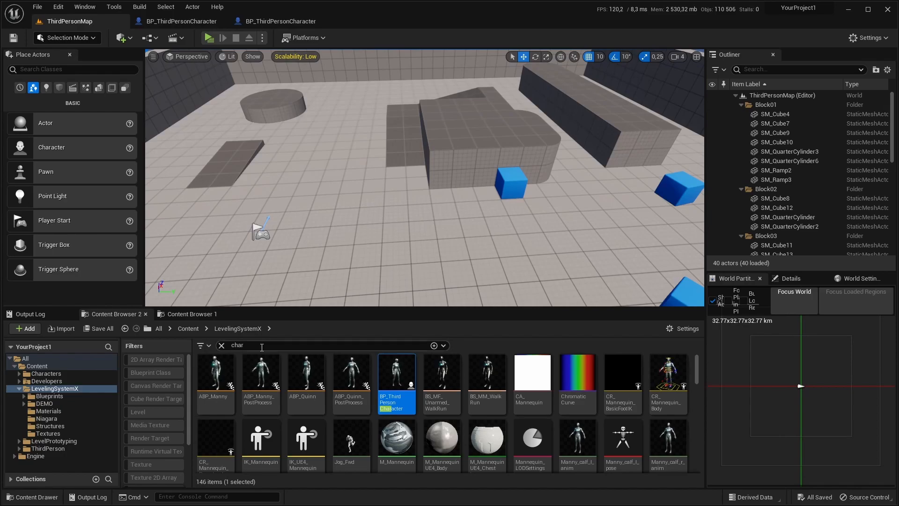
{"action": "type", "text": "contro"}
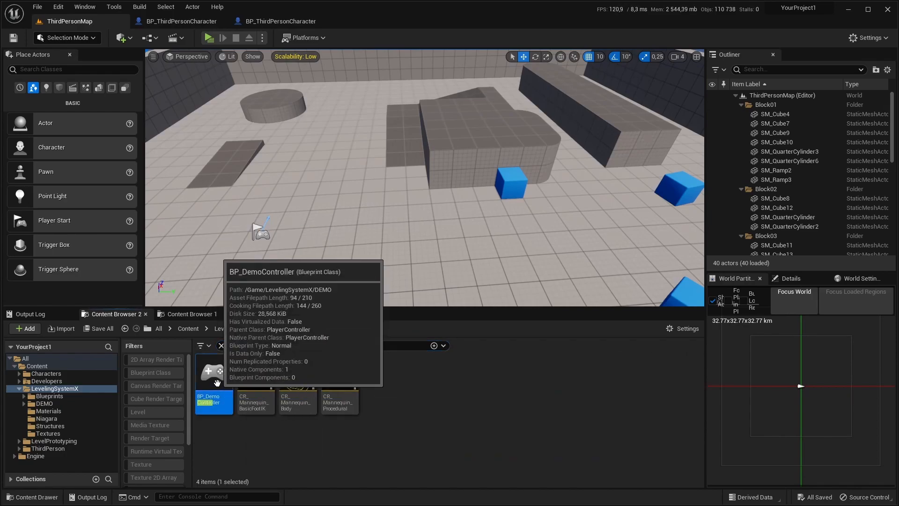
{"action": "double_click", "coordinate": [218, 388]}
- Select and copy the whole Create HUD comment group with its nodes in BP_DemoController's event graph
{"action": "scroll", "coordinate": [447, 242], "scroll_direction": "down", "scroll_amount": 4}
{"action": "right_click_drag", "start_coordinate": [447, 242], "coordinate": [380, 229]}
{"action": "scroll", "coordinate": [387, 247], "scroll_direction": "up", "scroll_amount": 3}
{"action": "scroll", "coordinate": [380, 230], "scroll_direction": "down", "scroll_amount": 2}
{"action": "left_click_drag", "start_coordinate": [686, 152], "coordinate": [425, 248]}
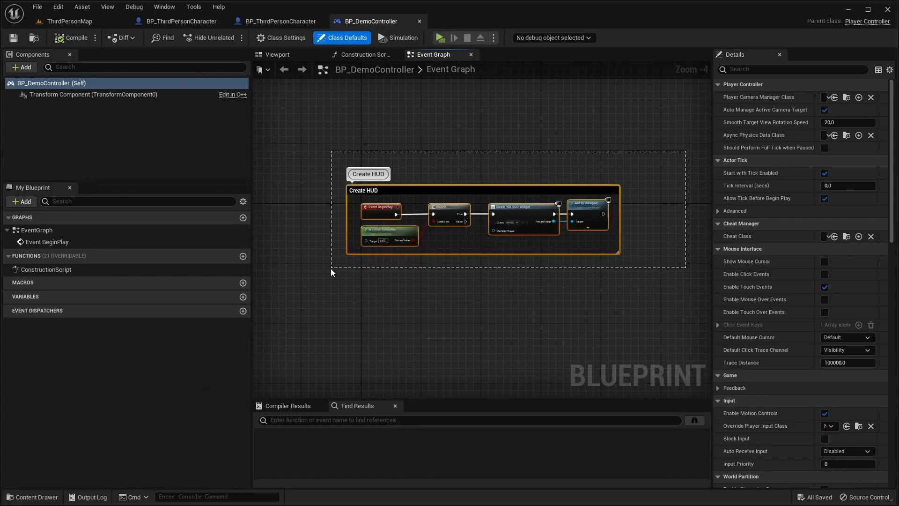
{"action": "left_click_drag", "start_coordinate": [331, 268], "coordinate": [331, 268]}
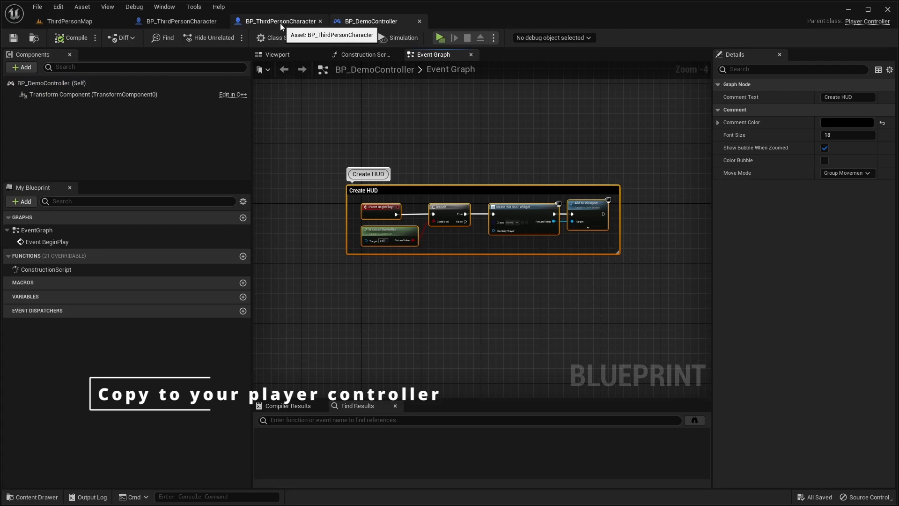
- Create a Player Controller blueprint named YourPlayerController in the ThirdPerson folder
{"action": "left_click", "coordinate": [92, 21]}
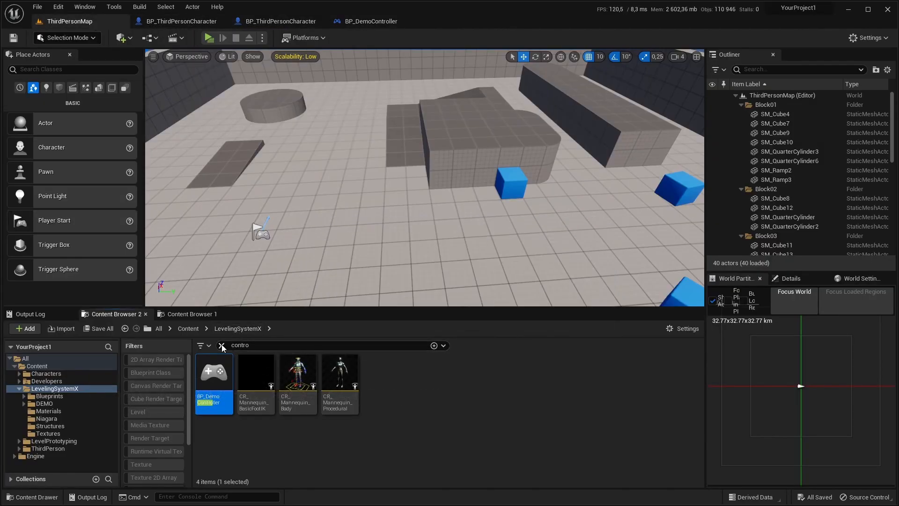
{"action": "left_click", "coordinate": [221, 345]}
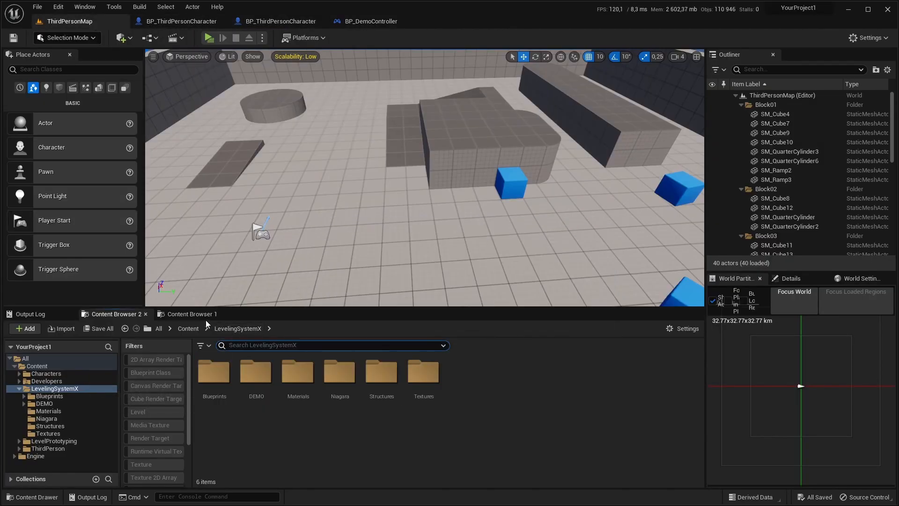
{"action": "left_click", "coordinate": [47, 448]}
{"action": "right_click", "coordinate": [347, 395]}
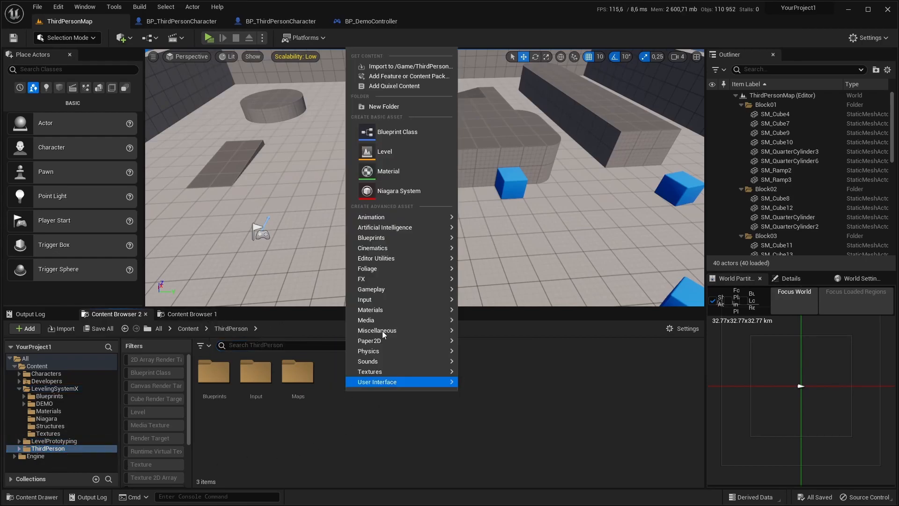
{"action": "left_click", "coordinate": [395, 133]}
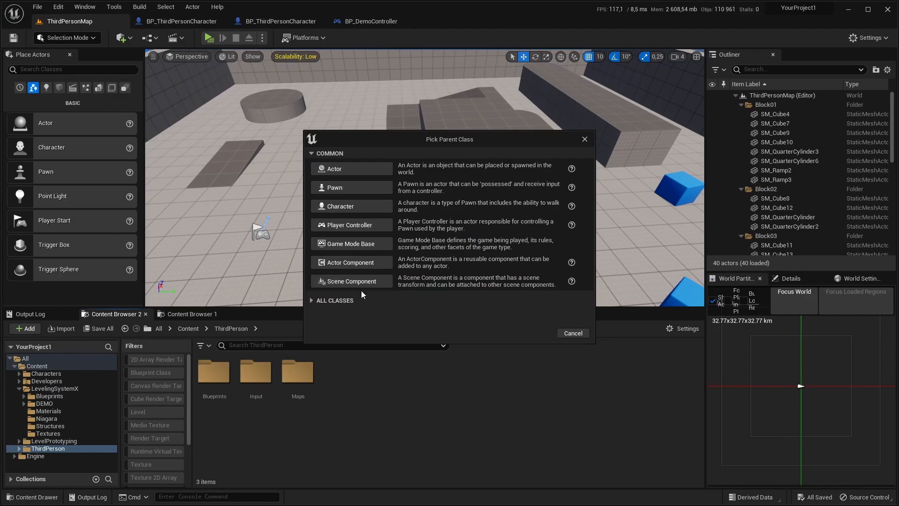
{"action": "left_click", "coordinate": [336, 300]}
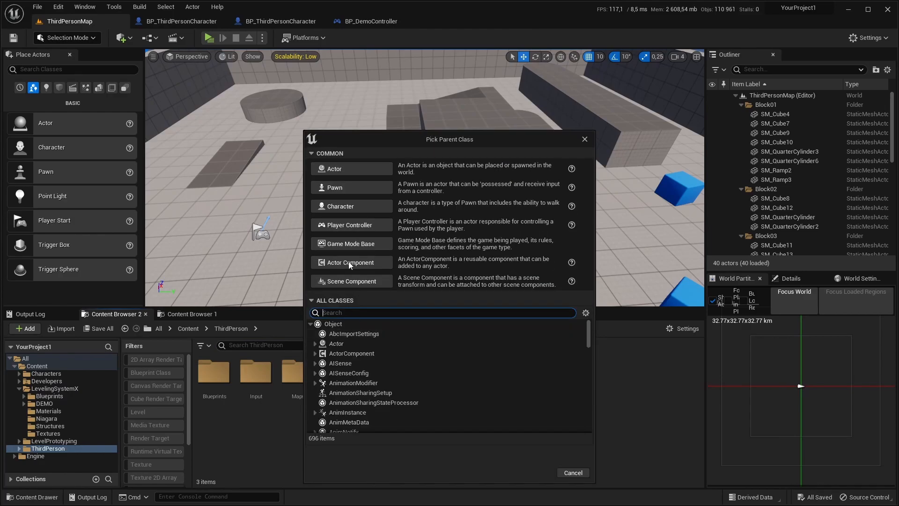
{"action": "left_click", "coordinate": [351, 225]}
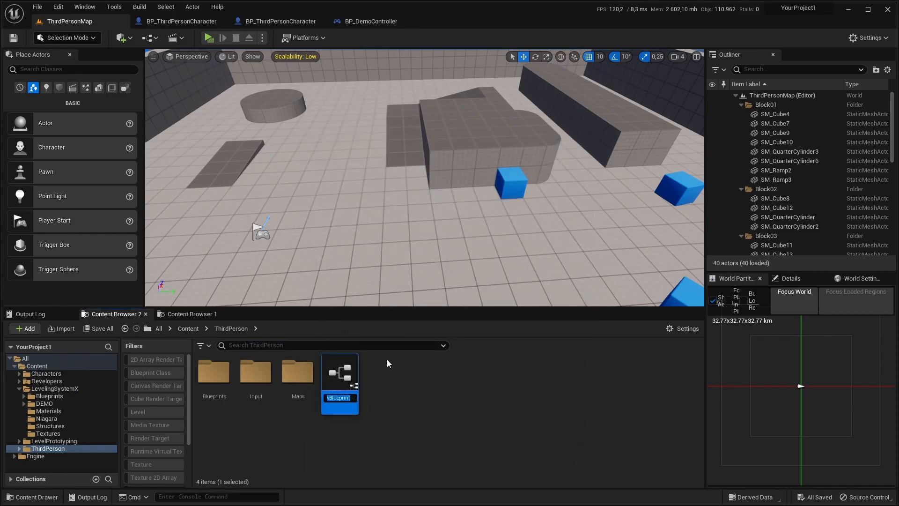
{"action": "type", "text": "YourPlayerController"}
{"action": "key", "text": "Return"}
- Replace the default event nodes in YourPlayerController's event graph with the copied Create HUD nodes, and save the blueprint
{"action": "double_click", "coordinate": [351, 366]}
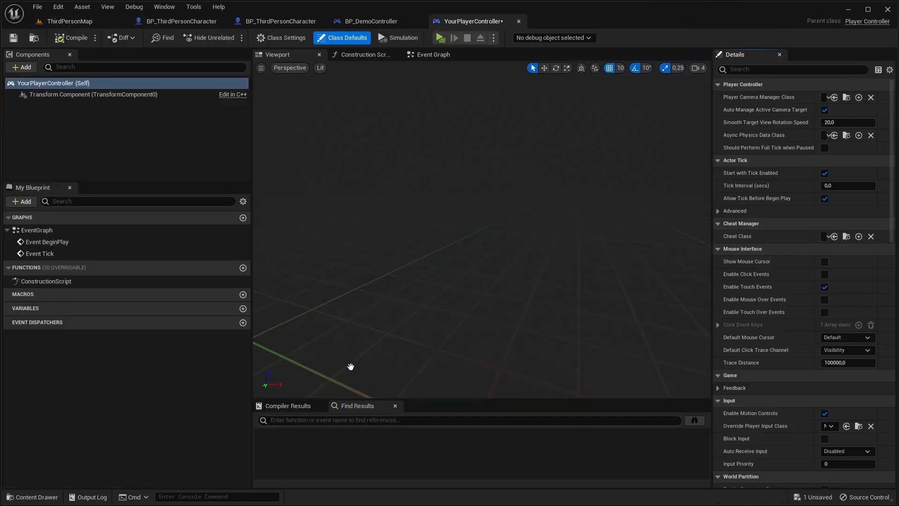
{"action": "left_click", "coordinate": [427, 55]}
{"action": "right_click_drag", "start_coordinate": [449, 138], "coordinate": [380, 153]}
{"action": "left_click_drag", "start_coordinate": [435, 164], "coordinate": [333, 272]}
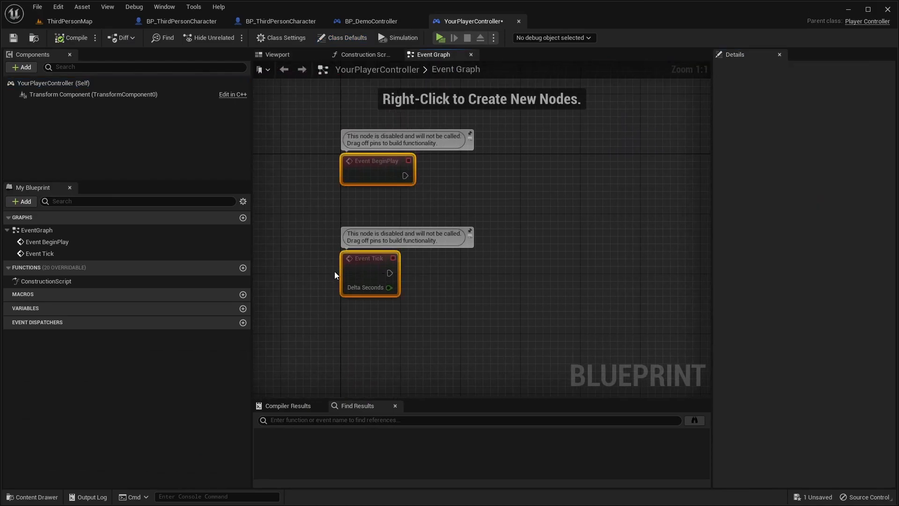
{"action": "key", "text": "Delete"}
{"action": "key", "text": "ctrl+v"}
{"action": "scroll", "coordinate": [463, 226], "scroll_direction": "down", "scroll_amount": 3}
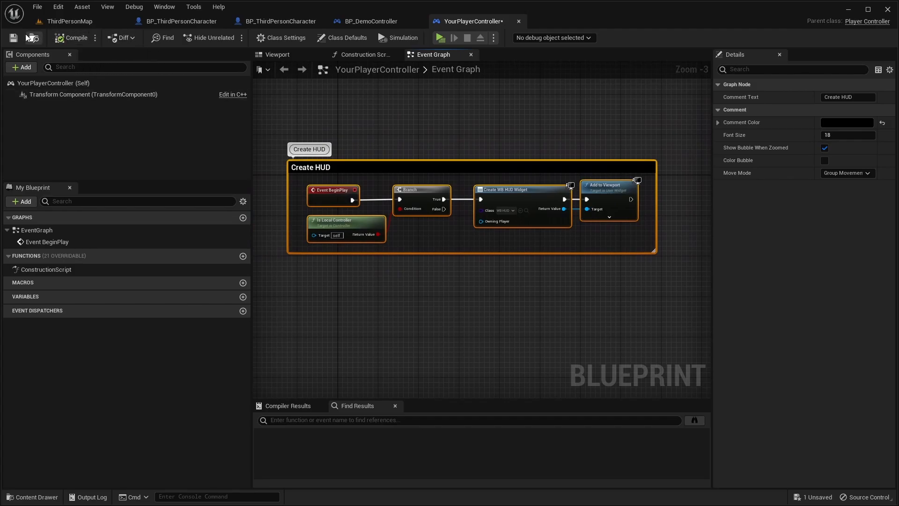
- Set the Player Controller Class in ThirdPersonMap's World Settings to YourPlayerController and save everything
{"action": "left_click", "coordinate": [104, 22]}
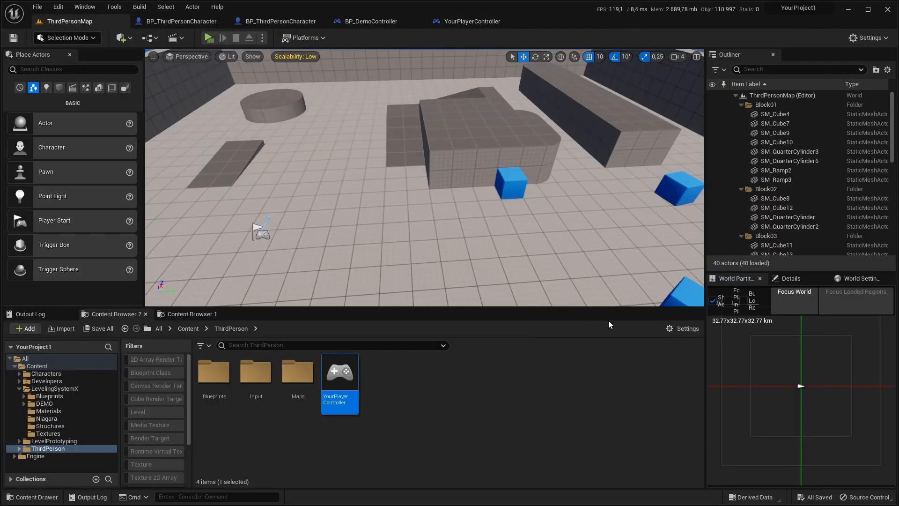
{"action": "left_click", "coordinate": [843, 279]}
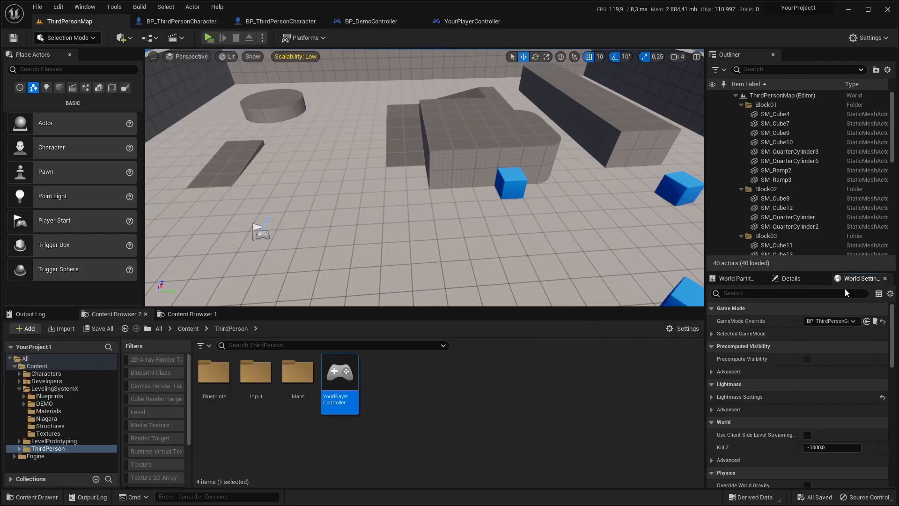
{"action": "left_click", "coordinate": [713, 334]}
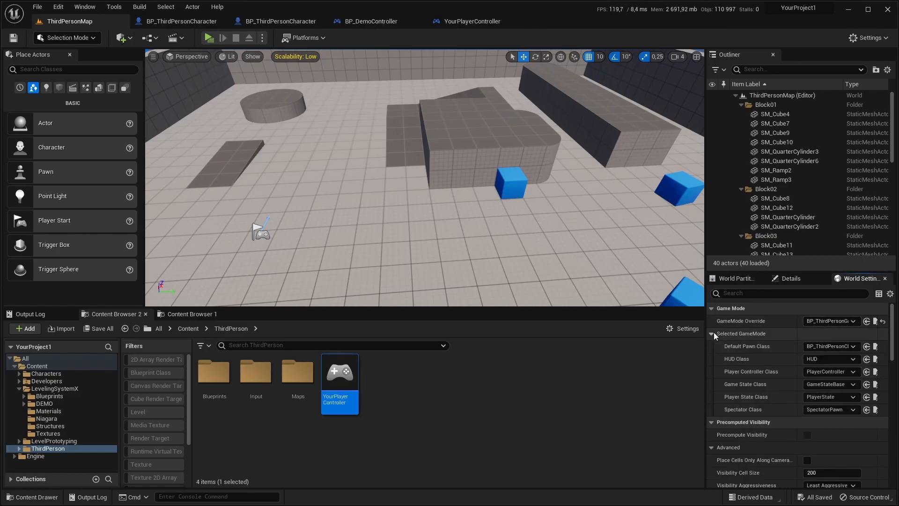
{"action": "left_click", "coordinate": [836, 373]}
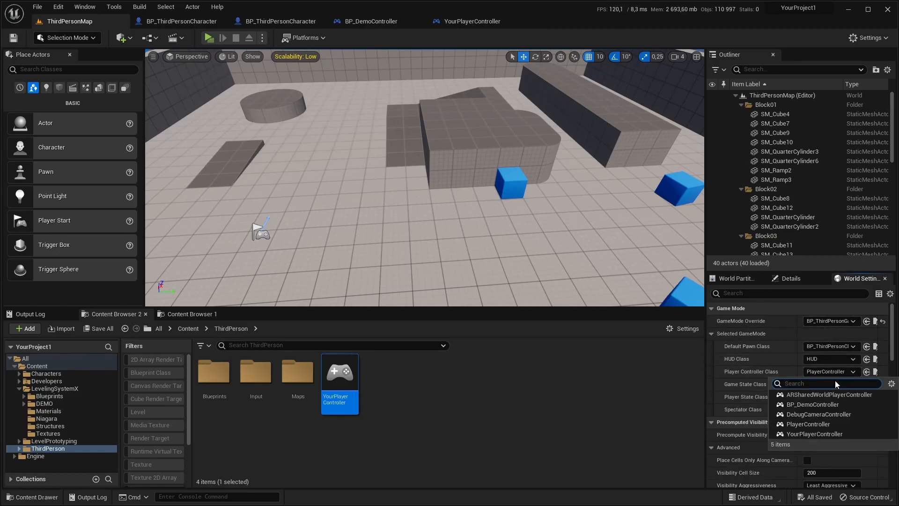
{"action": "left_click", "coordinate": [816, 434]}
{"action": "left_click", "coordinate": [37, 7]}
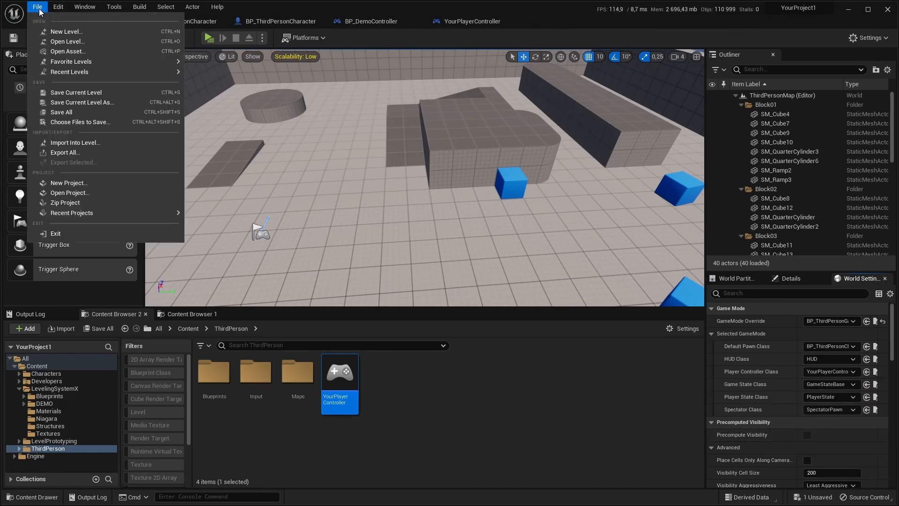
{"action": "left_click", "coordinate": [72, 111]}
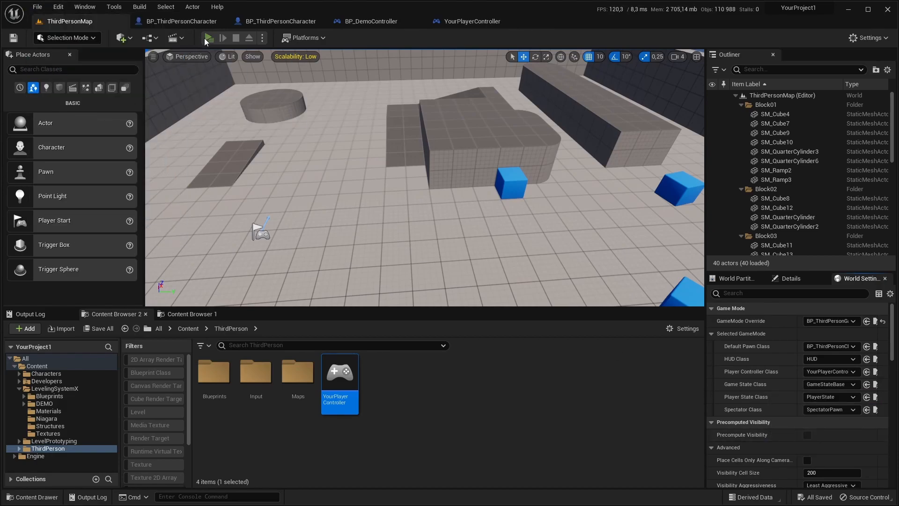
- Play the level, grant the character experience several times to test the HUD and level-up effect, and end the preview
{"action": "left_click", "coordinate": [205, 37]}
{"action": "key", "text": "e"}
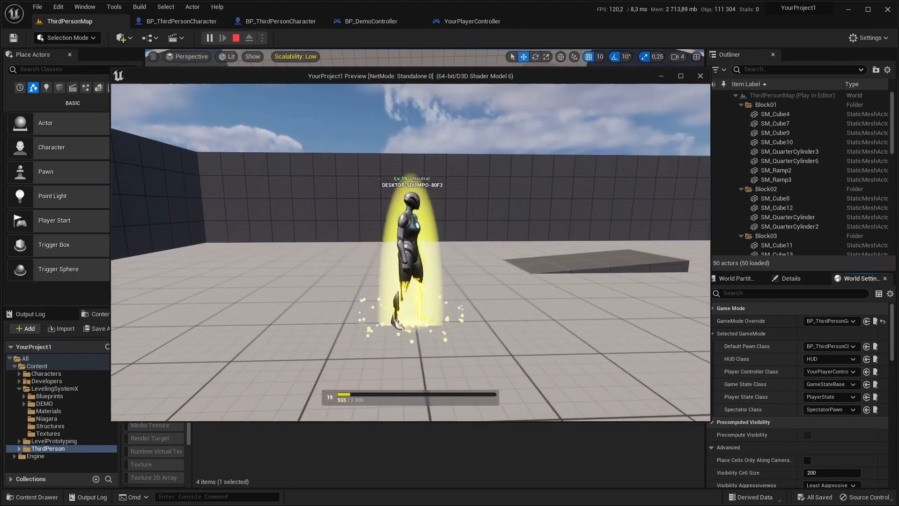
{"action": "key", "text": "e"}
{"action": "key", "text": "e"}
{"action": "key", "text": "e"}
{"action": "key", "text": "e"}
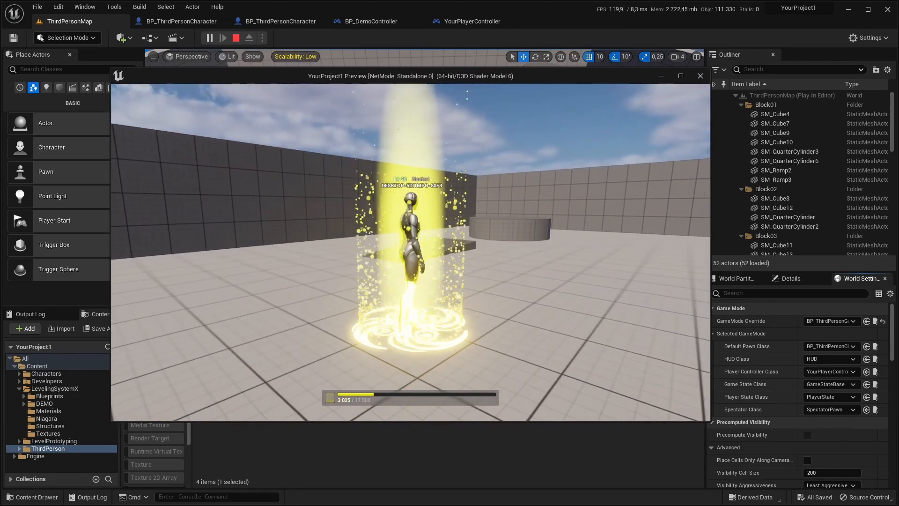
{"action": "key", "text": "Escape"}
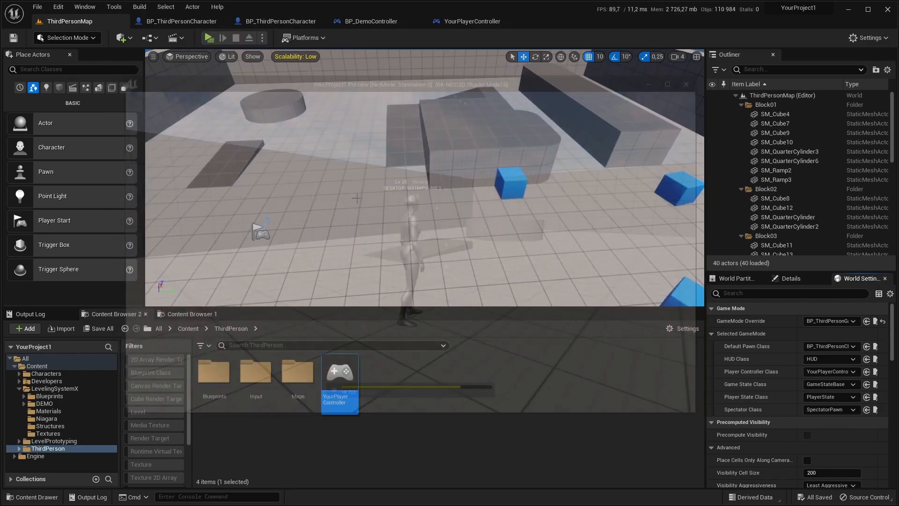
- Create a Character blueprint named YourAI in the ThirdPerson folder and open it
{"action": "right_click", "coordinate": [403, 383]}
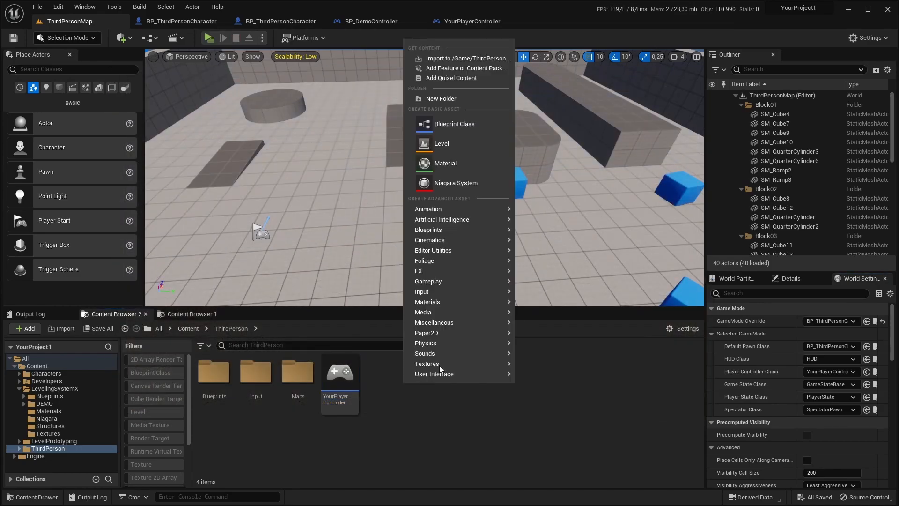
{"action": "left_click", "coordinate": [435, 127]}
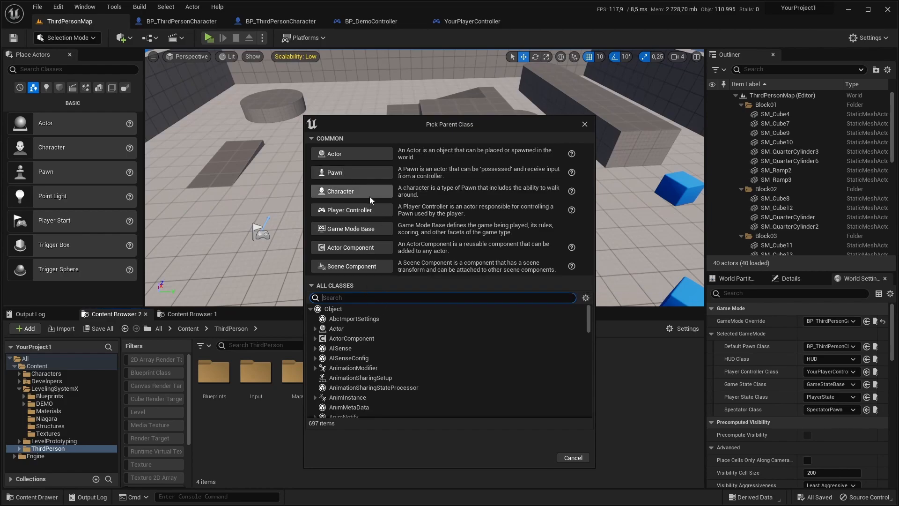
{"action": "left_click", "coordinate": [351, 191]}
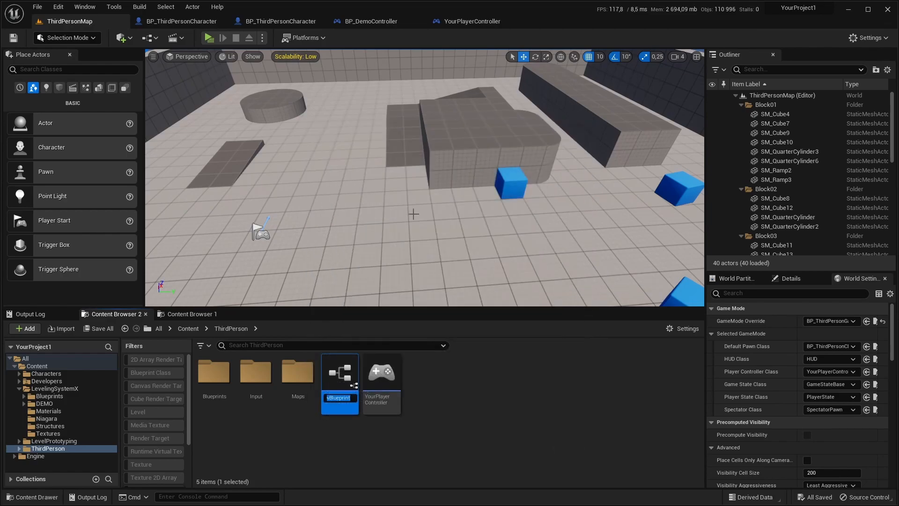
{"action": "type", "text": "YourAI"}
{"action": "key", "text": "Return"}
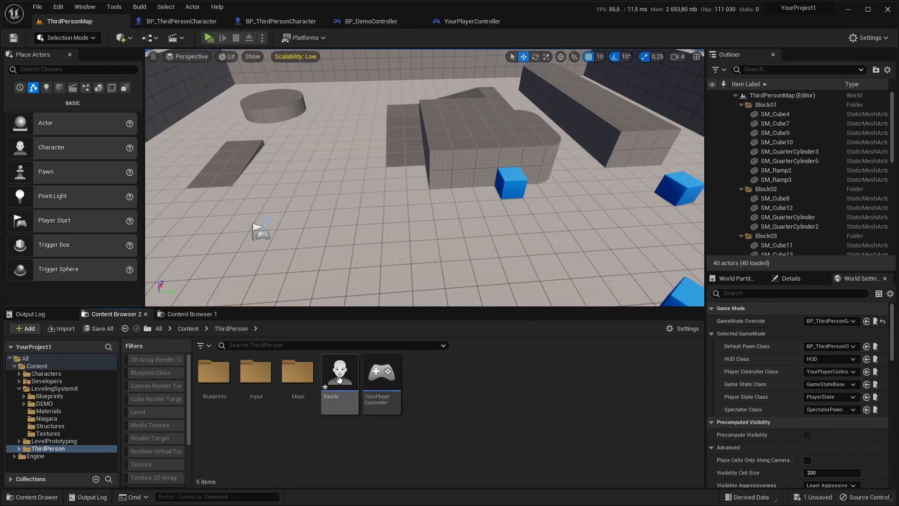
{"action": "double_click", "coordinate": [340, 380]}
- Assign SKM_Manny as the skeletal mesh and ABP_Manny as the Anim Class of YourAI's Mesh component
{"action": "mouse_move", "coordinate": [430, 153]}
{"action": "right_mouse_down"}
{"action": "mouse_move", "coordinate": [419, 140]}
{"action": "mouse_move", "coordinate": [422, 152]}
{"action": "mouse_move", "coordinate": [435, 150]}
{"action": "right_mouse_up"}
{"action": "left_click", "coordinate": [89, 117]}
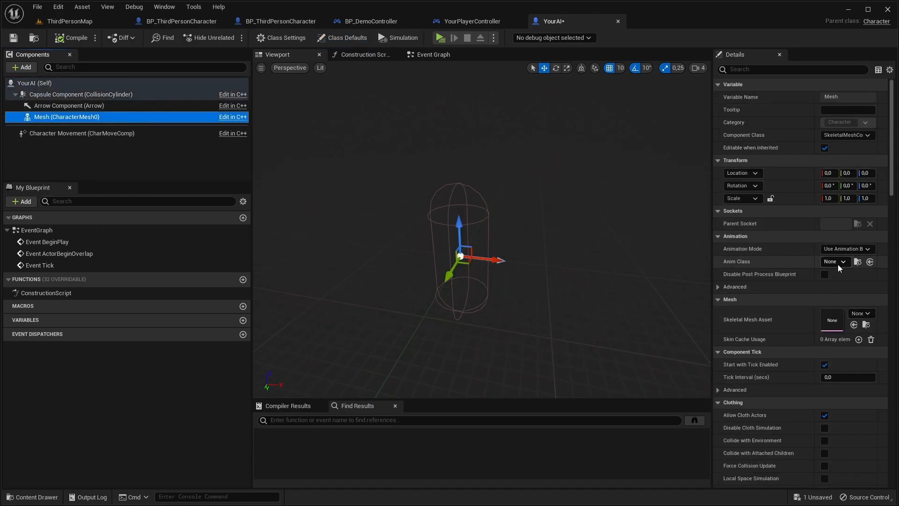
{"action": "left_click", "coordinate": [842, 263]}
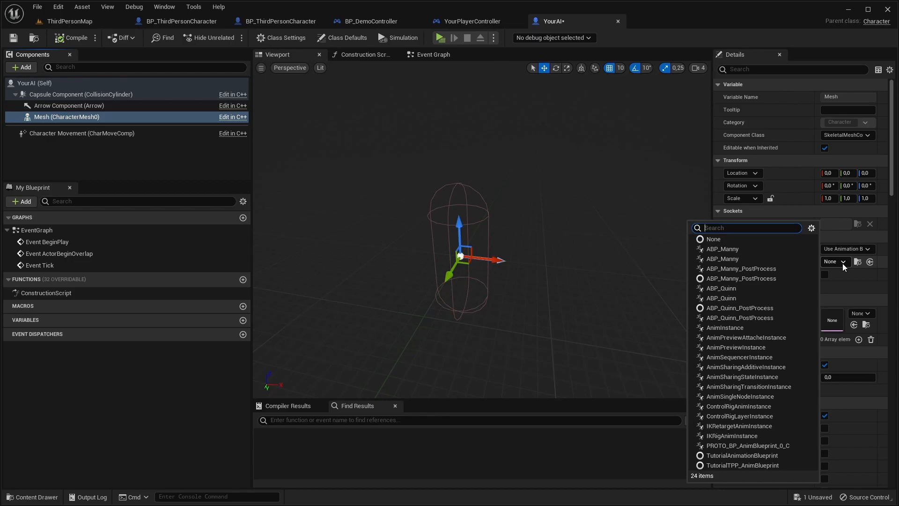
{"action": "left_click", "coordinate": [838, 263]}
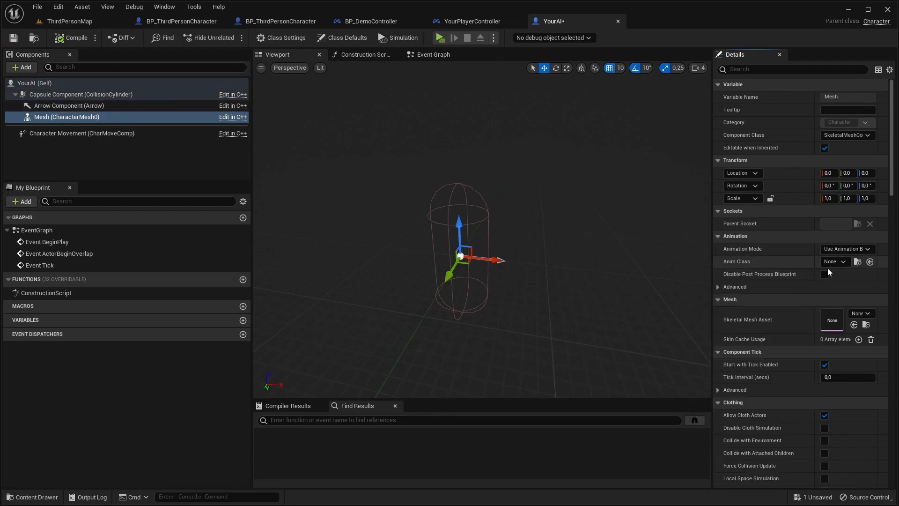
{"action": "left_click", "coordinate": [861, 312]}
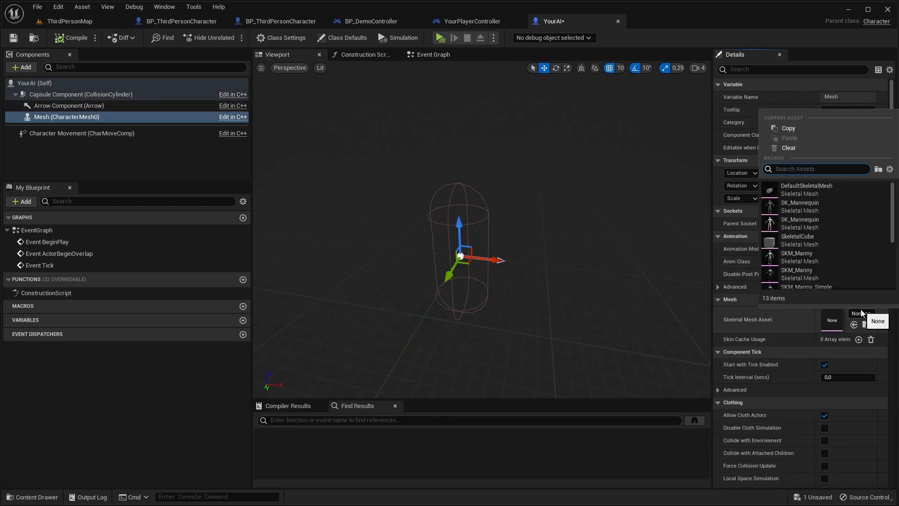
{"action": "left_click", "coordinate": [824, 260]}
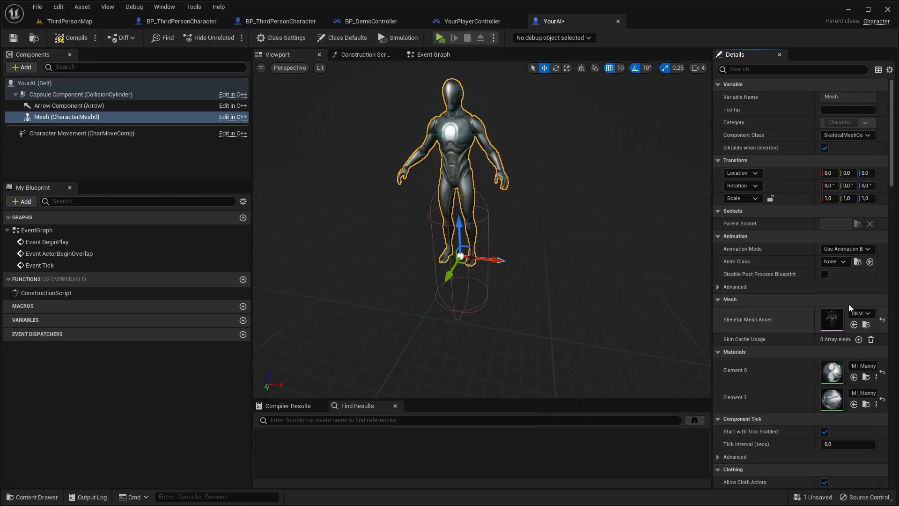
{"action": "left_click", "coordinate": [836, 261]}
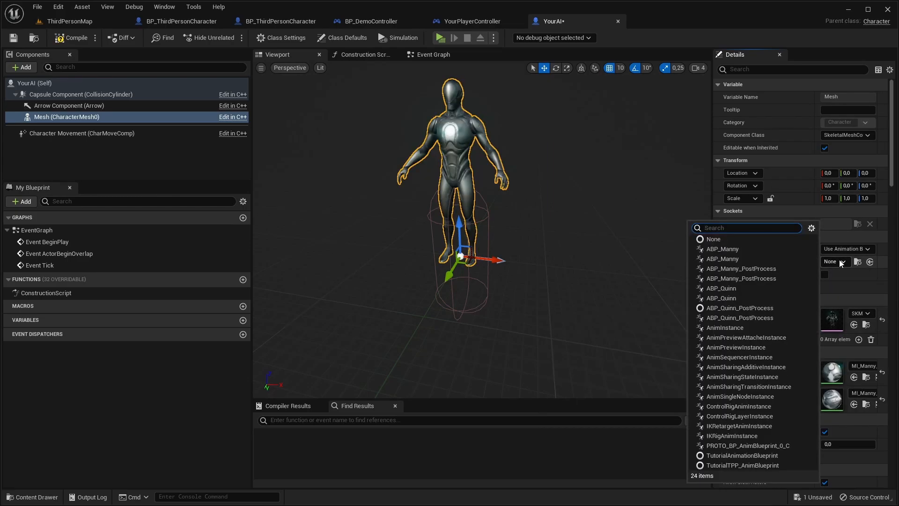
{"action": "left_click", "coordinate": [776, 261]}
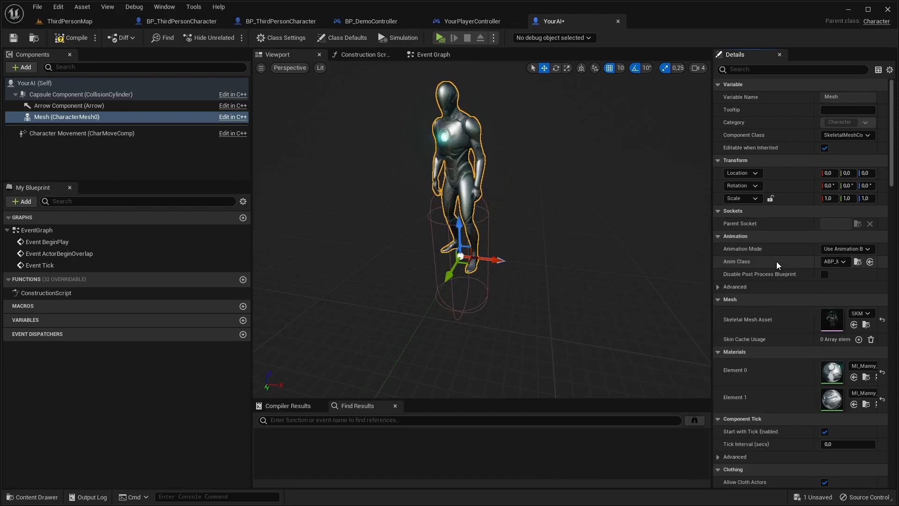
- Rotate YourAI's mesh about -90° around Z and lower it to a Z location of about -90 inside the capsule
{"action": "left_click", "coordinate": [556, 68]}
{"action": "left_click_drag", "start_coordinate": [486, 287], "coordinate": [447, 287]}
{"action": "key", "text": "w"}
{"action": "left_click_drag", "start_coordinate": [456, 224], "coordinate": [462, 274]}
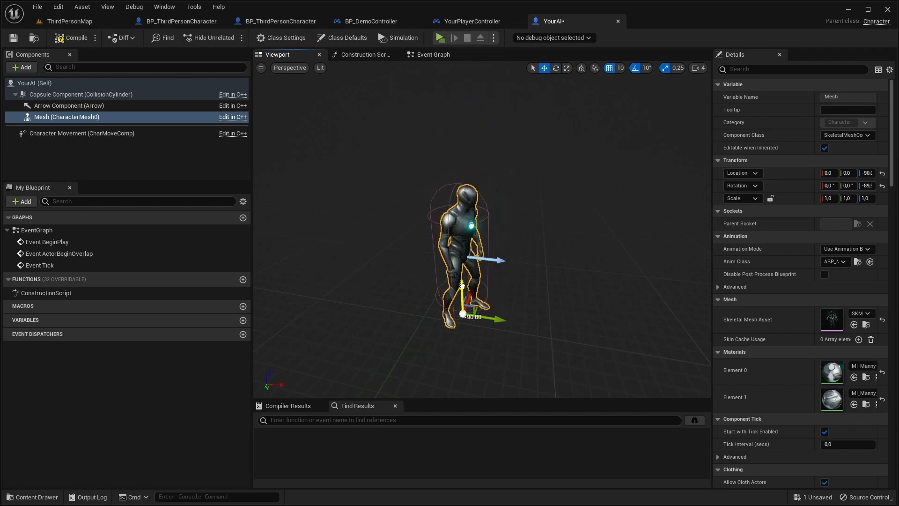
{"action": "right_click_drag", "start_coordinate": [463, 289], "coordinate": [482, 284]}
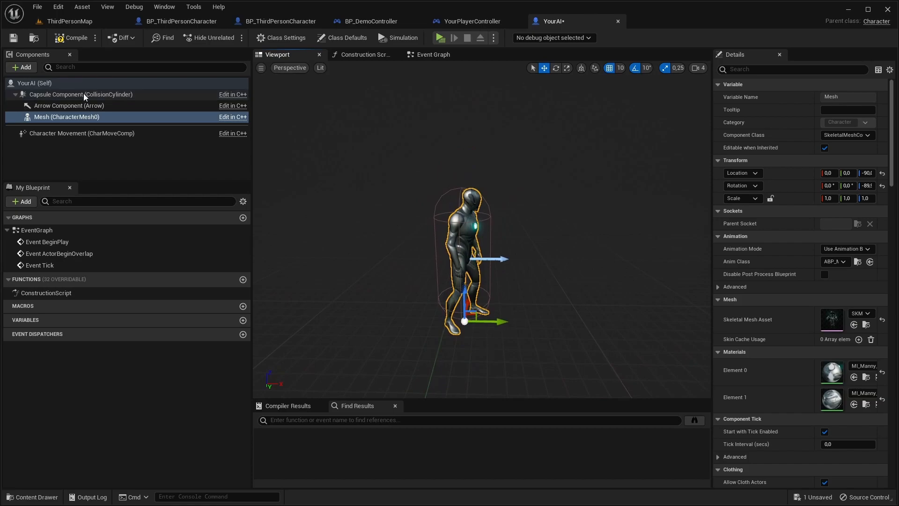
- Add the BP AI Leveling System X component to YourAI, keeping its default name
{"action": "left_click", "coordinate": [23, 67]}
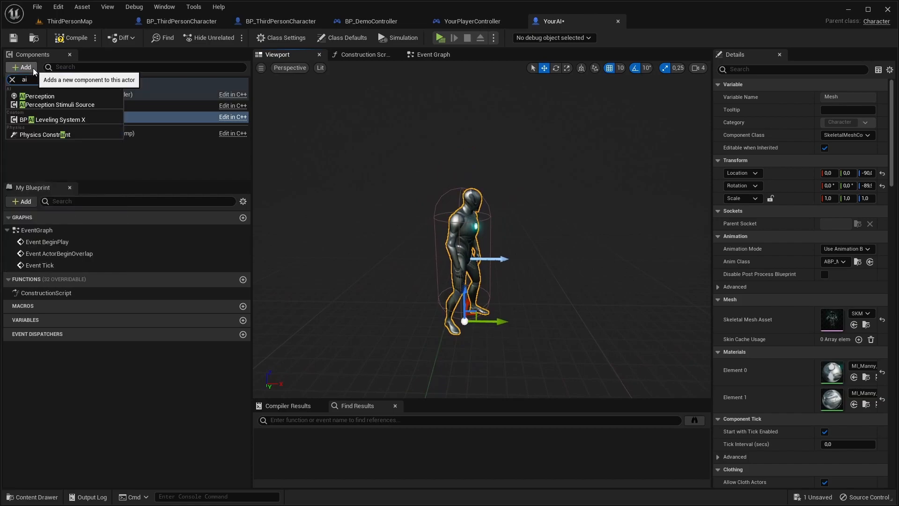
{"action": "left_click", "coordinate": [64, 121]}
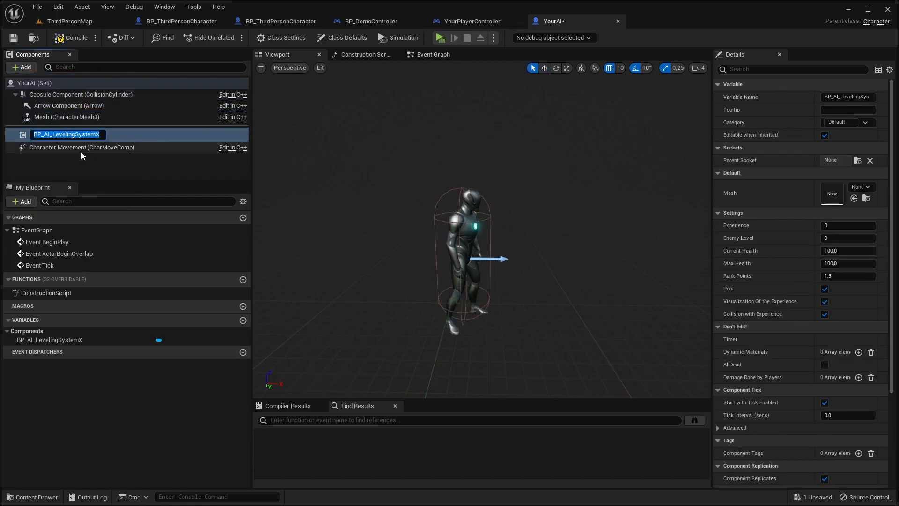
{"action": "left_click", "coordinate": [62, 133]}
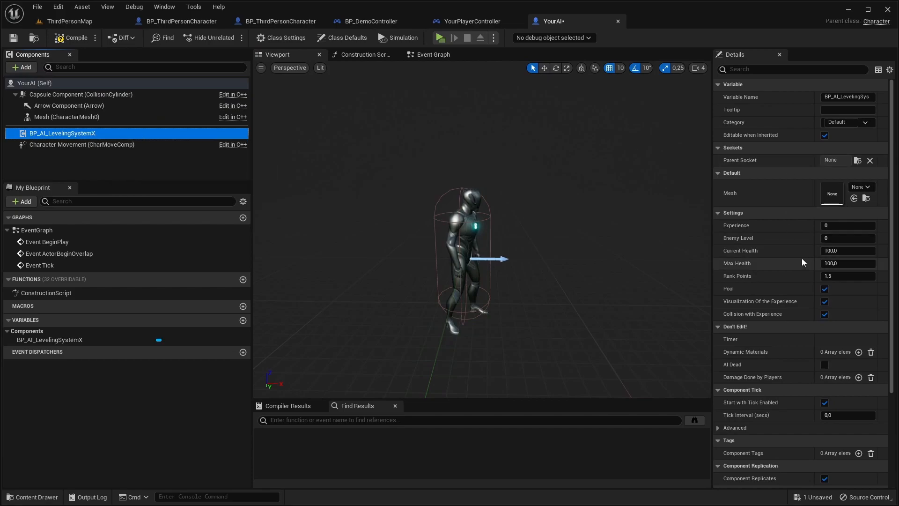
- Set the leveling component's Experience to 55 and Enemy Level to 4, disable Pool, and save the blueprint
{"action": "left_click", "coordinate": [848, 226]}
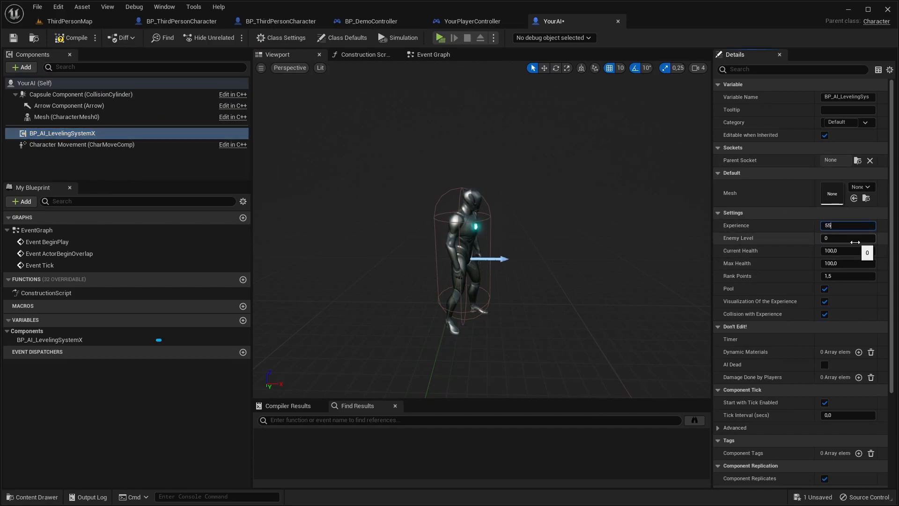
{"action": "type", "text": "4"}
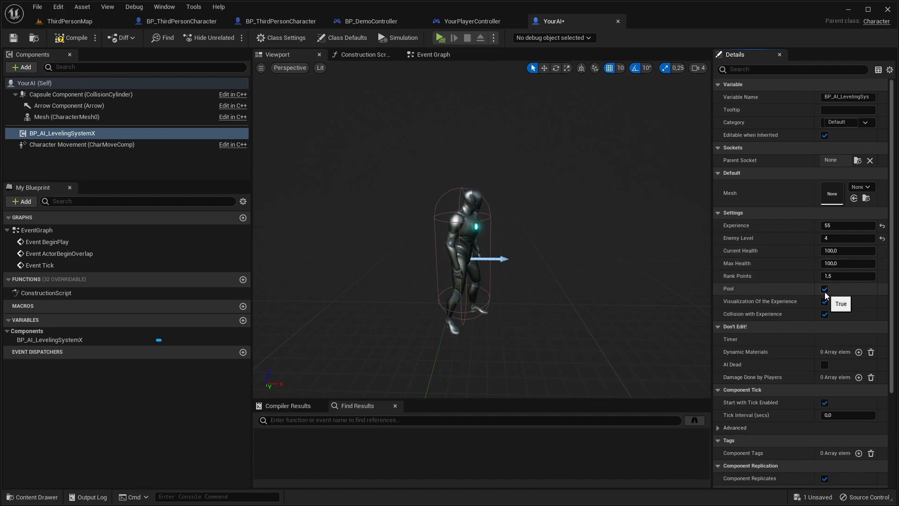
{"action": "left_click", "coordinate": [825, 289]}
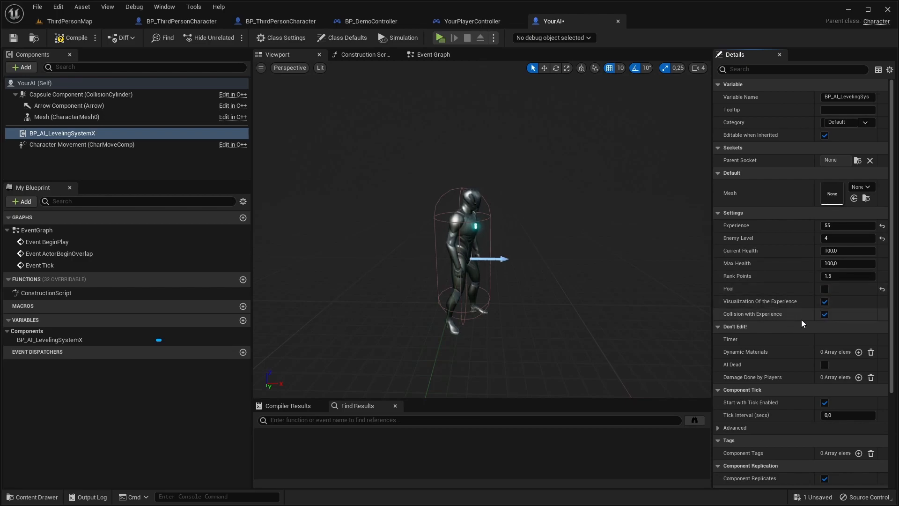
{"action": "left_click", "coordinate": [60, 38]}
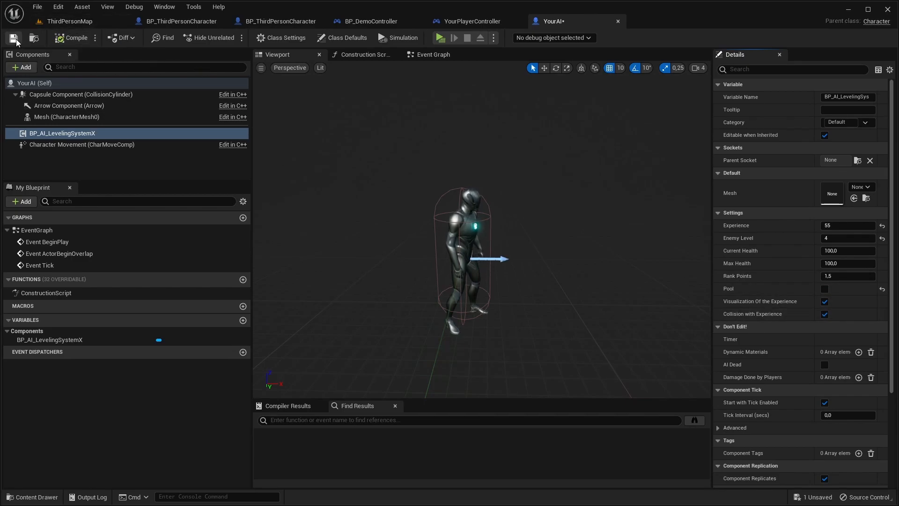
- Place a YourAI character in ThirdPersonMap on the floor between the cylinder and the large block
{"action": "mouse_move", "coordinate": [438, 167]}
{"action": "right_mouse_down"}
{"action": "mouse_move", "coordinate": [447, 181]}
{"action": "mouse_move", "coordinate": [439, 168]}
{"action": "right_mouse_up"}
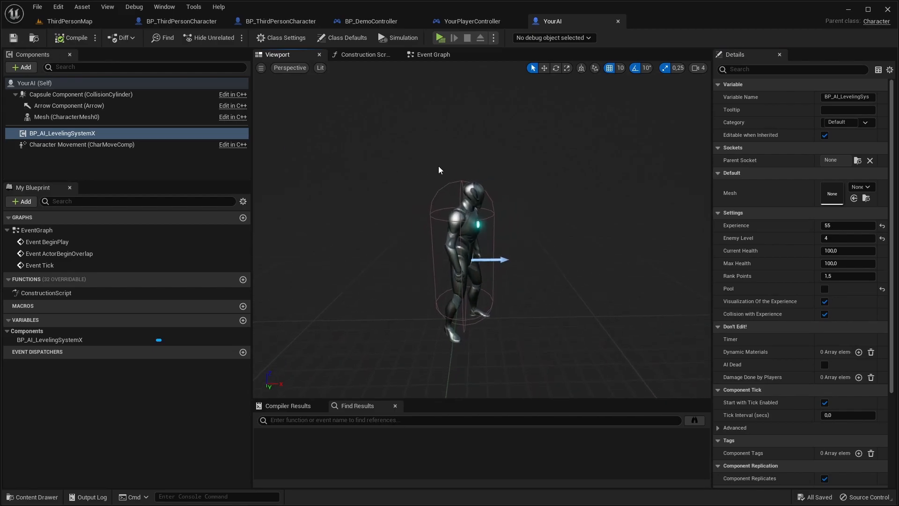
{"action": "left_click", "coordinate": [70, 21]}
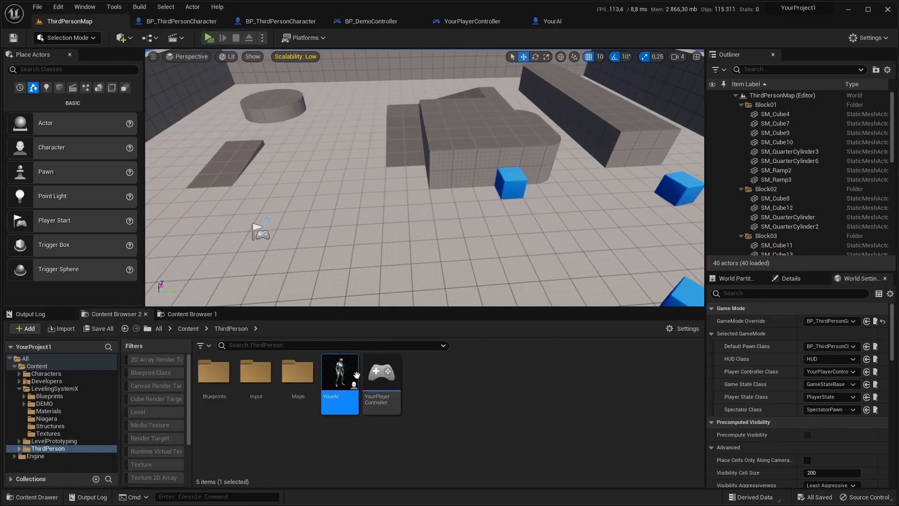
{"action": "left_click_drag", "start_coordinate": [323, 150], "coordinate": [322, 149]}
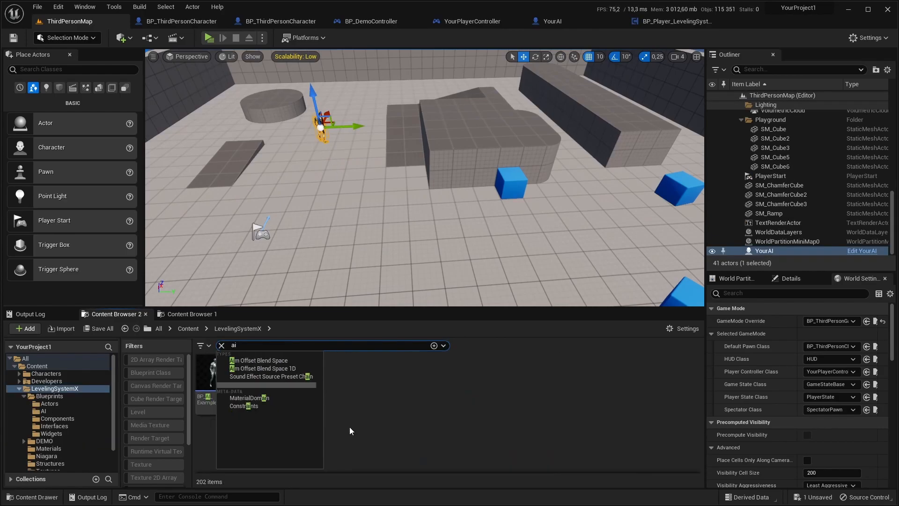
- Open BP_AI_Example from the LevelingSystemX content, copy its whole Damage comment group with the nodes, and return to YourAI
{"action": "double_click", "coordinate": [224, 365]}
{"action": "scroll", "coordinate": [414, 150], "scroll_direction": "up", "scroll_amount": 3}
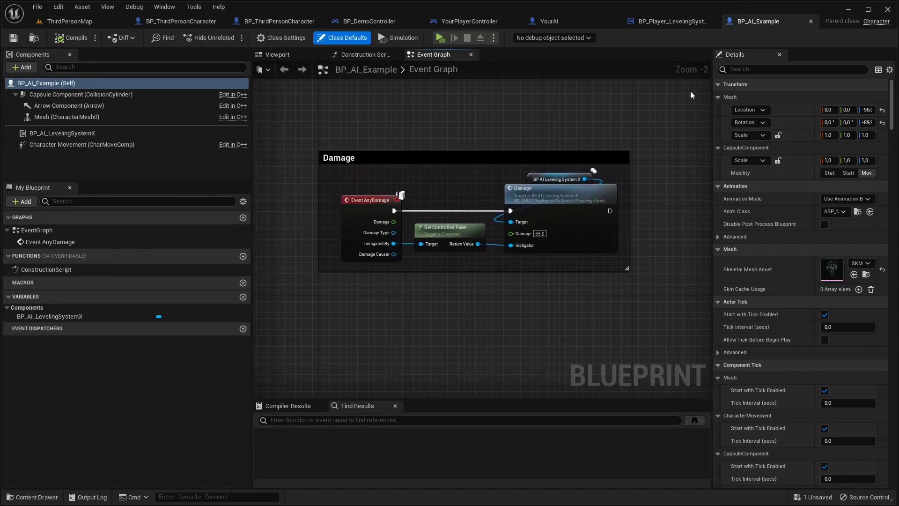
{"action": "left_click_drag", "start_coordinate": [693, 102], "coordinate": [309, 303]}
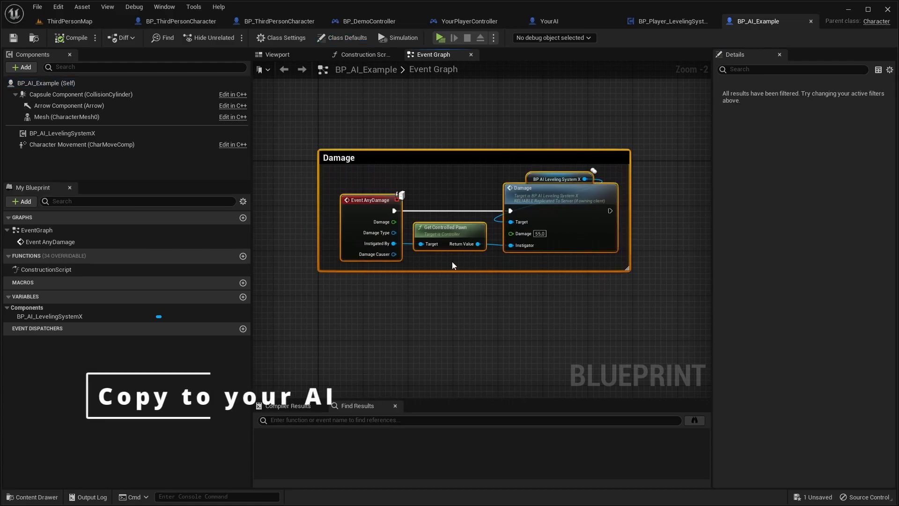
{"action": "left_click", "coordinate": [554, 23]}
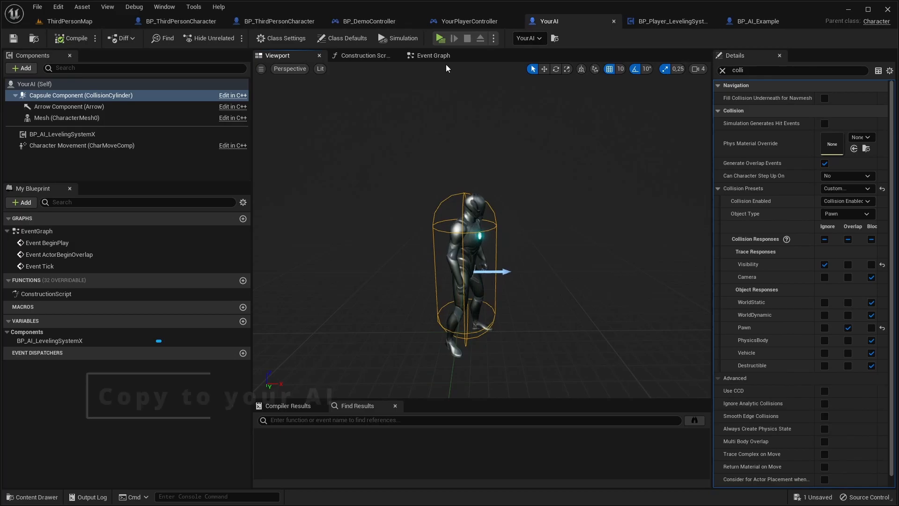
- Replace the default events in YourAI's Event Graph with the copied Damage comment group, and compile and save the blueprint
{"action": "left_click", "coordinate": [433, 55]}
{"action": "left_click_drag", "start_coordinate": [539, 123], "coordinate": [374, 293]}
{"action": "key", "text": "Delete"}
{"action": "key", "text": "ctrl+v"}
{"action": "scroll", "coordinate": [446, 201], "scroll_direction": "down", "scroll_amount": 3}
{"action": "left_click", "coordinate": [74, 38]}
{"action": "left_click", "coordinate": [14, 38]}
- Play-test ThirdPersonMap by running the player to the YourAI character to check its damage and death behaviour, and end the session
{"action": "left_click", "coordinate": [65, 21]}
{"action": "left_click", "coordinate": [211, 39]}
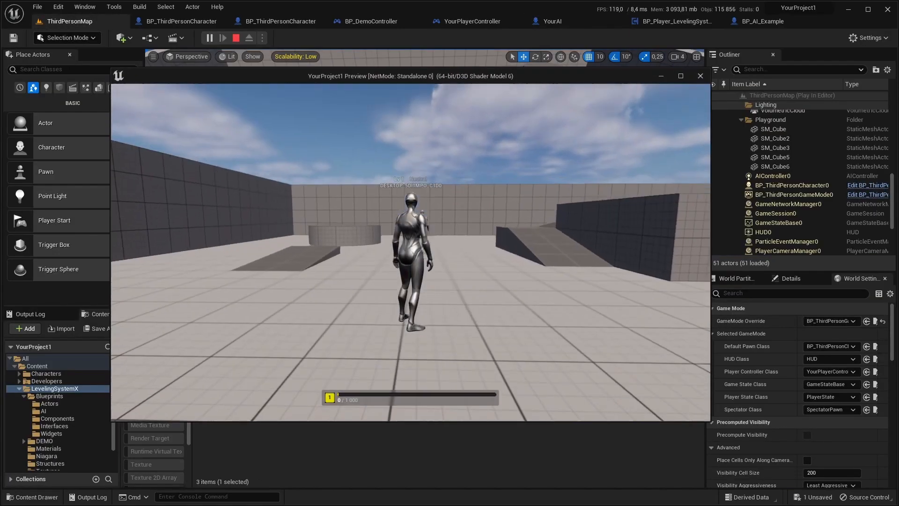
{"action": "key", "text": "w"}
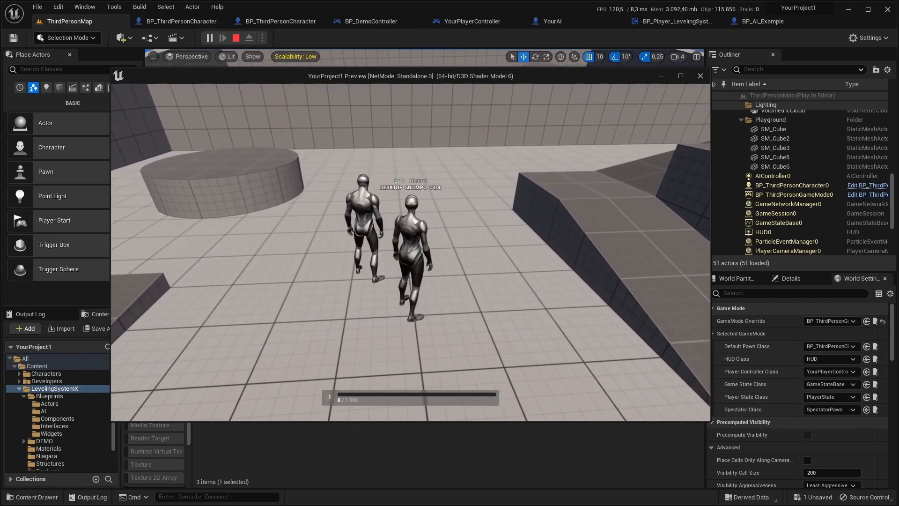
{"action": "key", "text": "w"}
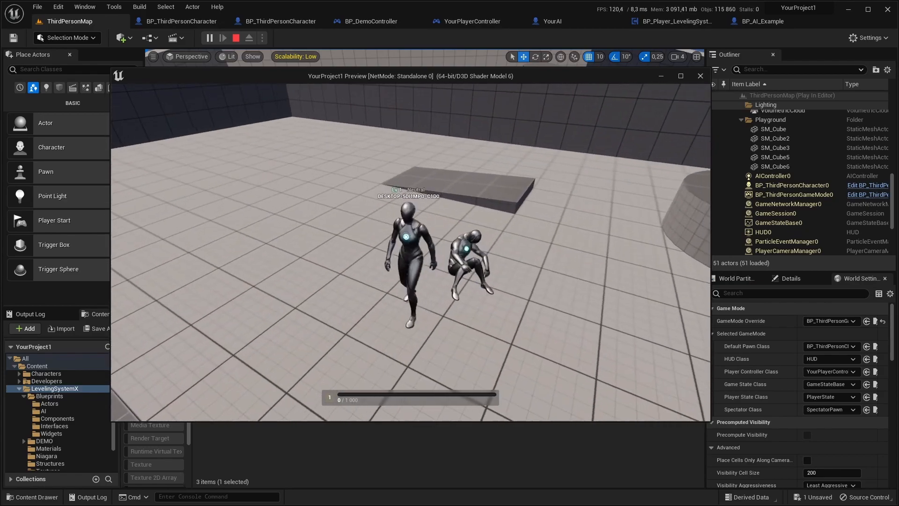
{"action": "key", "text": "a"}
{"action": "key", "text": "w"}
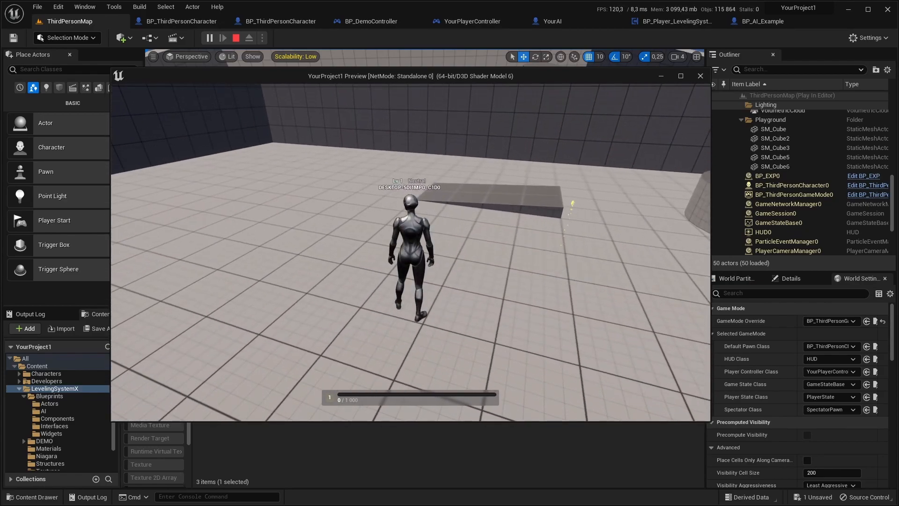
{"action": "key", "text": "Escape"}
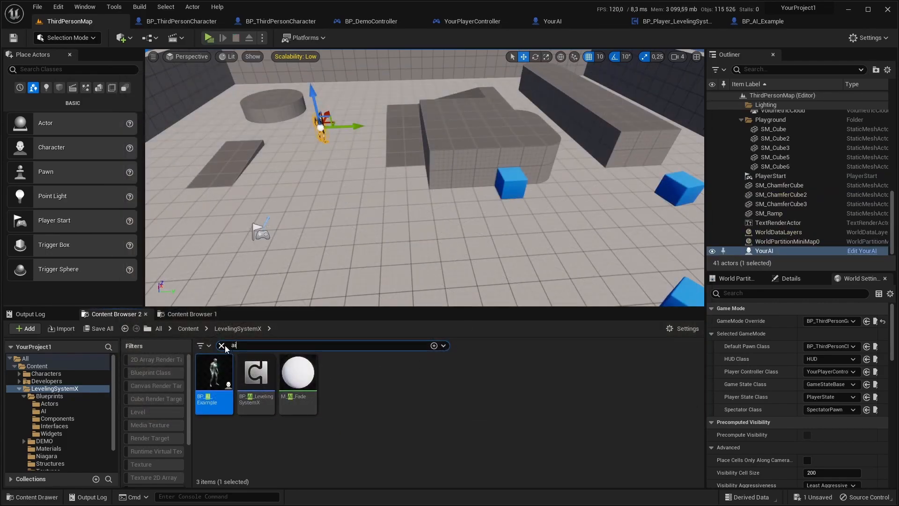
- Open the M_AI_Fade material and examine its Fade parameter and DitherTemporalAA nodes feeding Opacity Mask
{"action": "left_click", "coordinate": [300, 377]}
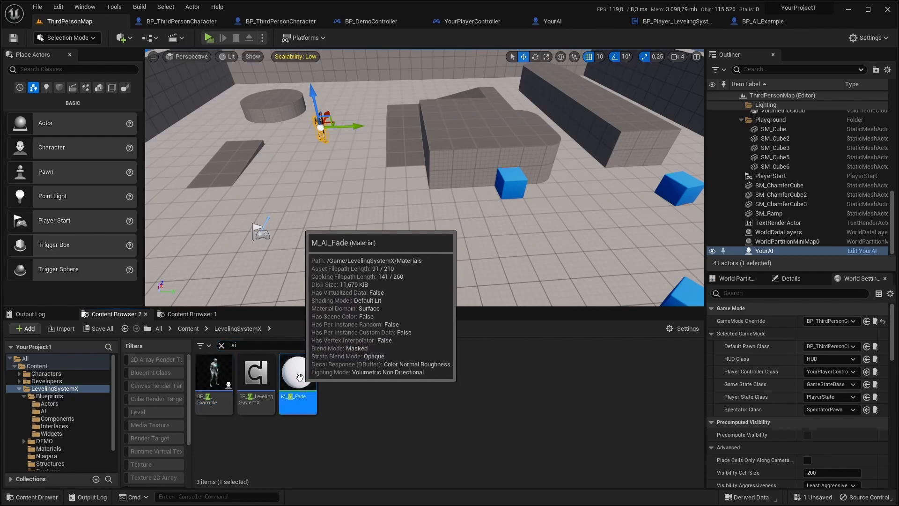
{"action": "double_click", "coordinate": [300, 378]}
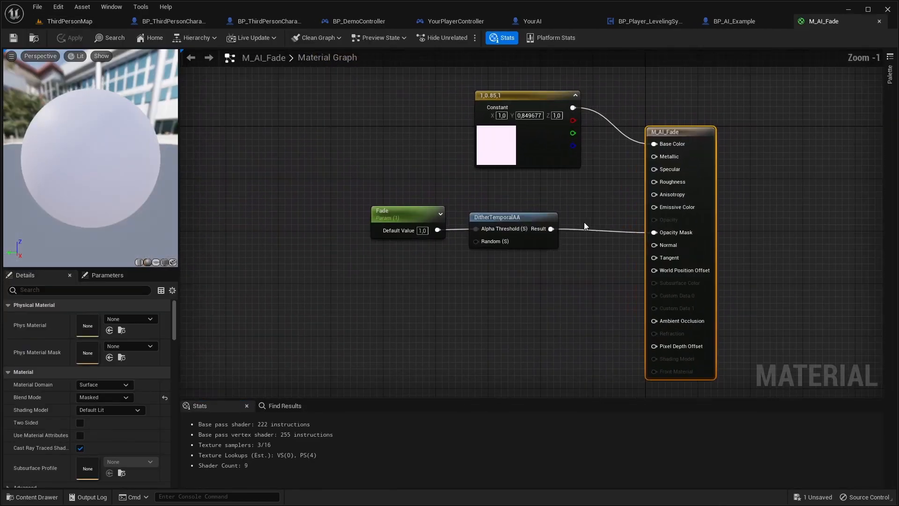
{"action": "left_click_drag", "start_coordinate": [603, 190], "coordinate": [386, 281]}
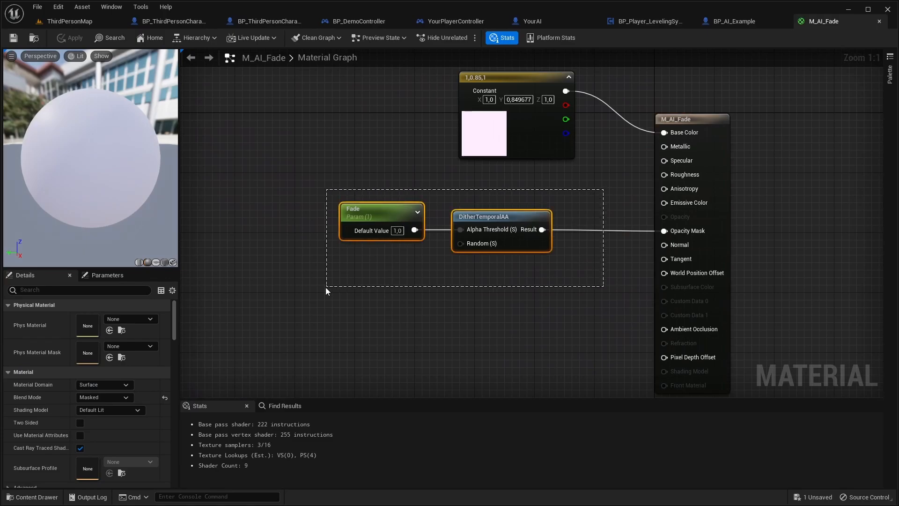
{"action": "left_click_drag", "start_coordinate": [326, 291], "coordinate": [328, 285]}
{"action": "left_click", "coordinate": [386, 277]}
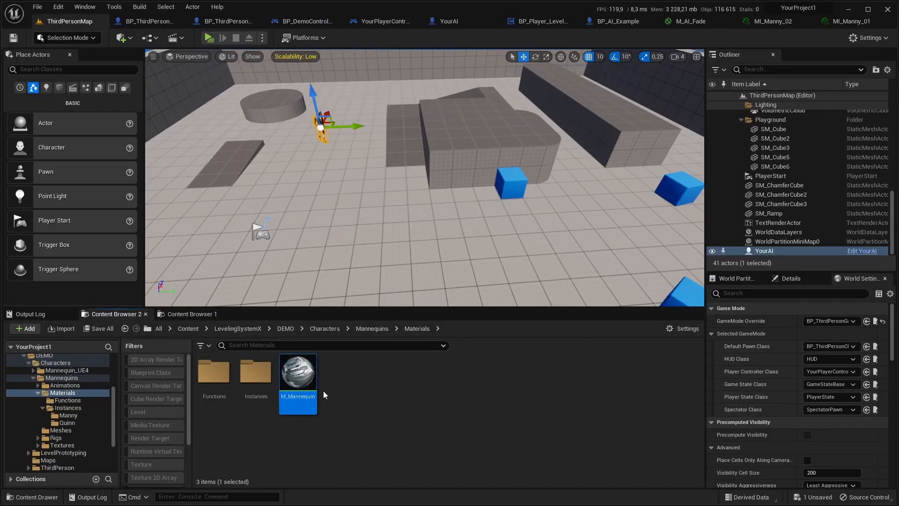
- Open the M_Mannequin material from the LevelingSystemX demo content and copy its Leveling System X comment group with the Fade and DitherTemporalAA nodes
{"action": "double_click", "coordinate": [314, 383]}
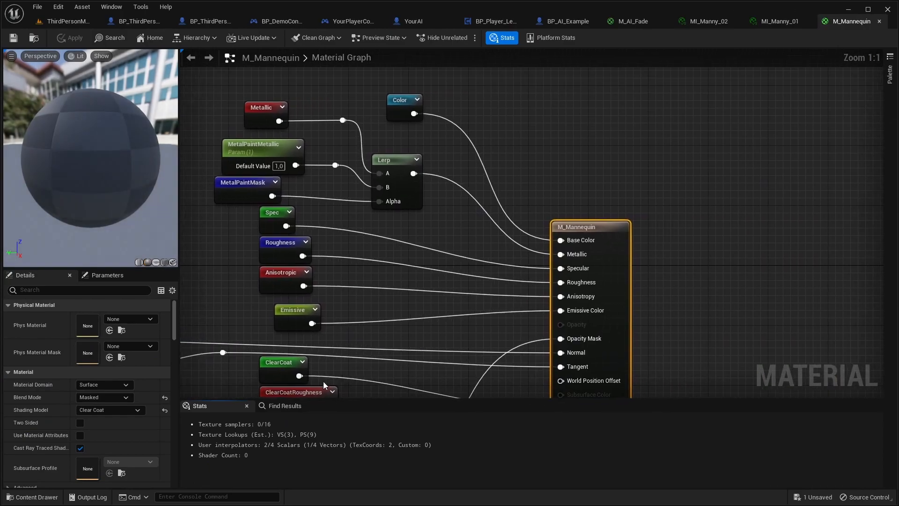
{"action": "scroll", "coordinate": [626, 147], "scroll_direction": "up", "scroll_amount": 4}
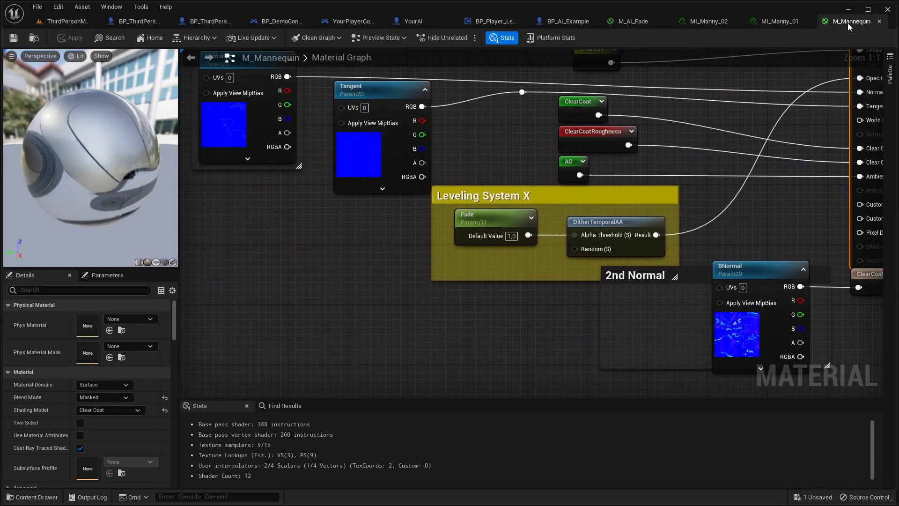
{"action": "scroll", "coordinate": [719, 132], "scroll_direction": "down", "scroll_amount": 1}
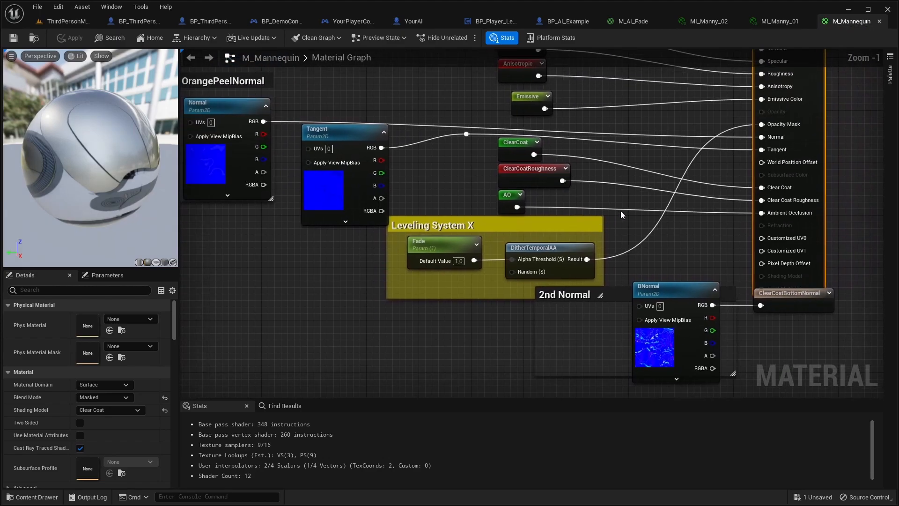
{"action": "left_click_drag", "start_coordinate": [619, 217], "coordinate": [409, 277]}
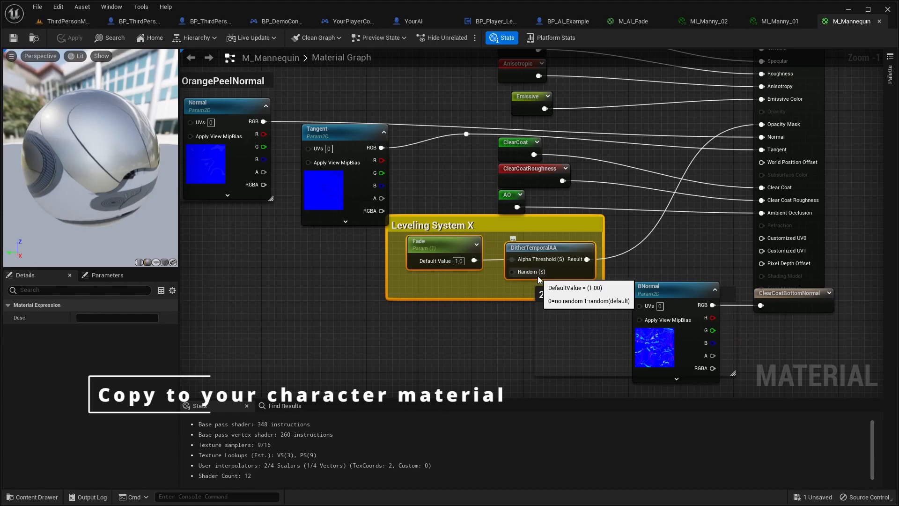
{"action": "right_click_drag", "start_coordinate": [441, 199], "coordinate": [431, 240]}
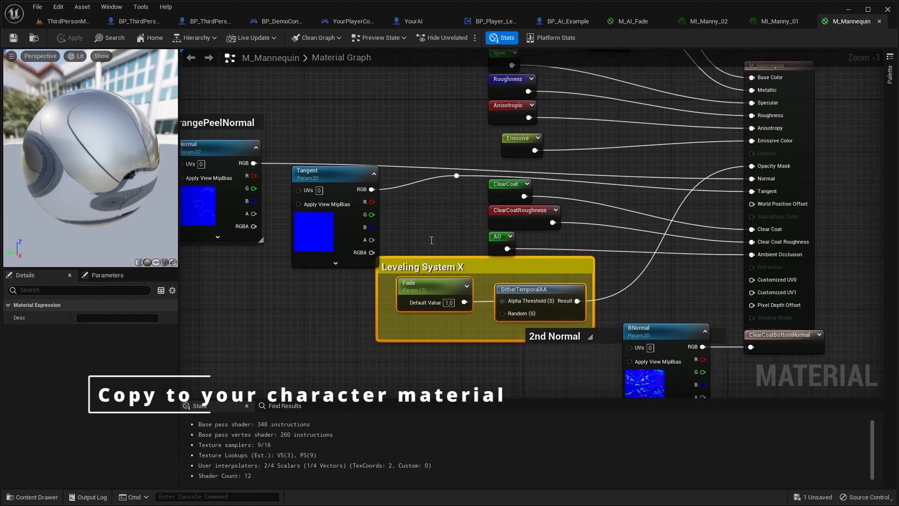
- Go to the ThirdPerson folder in the level editor's content and filter the assets by Material
{"action": "left_click", "coordinate": [64, 25]}
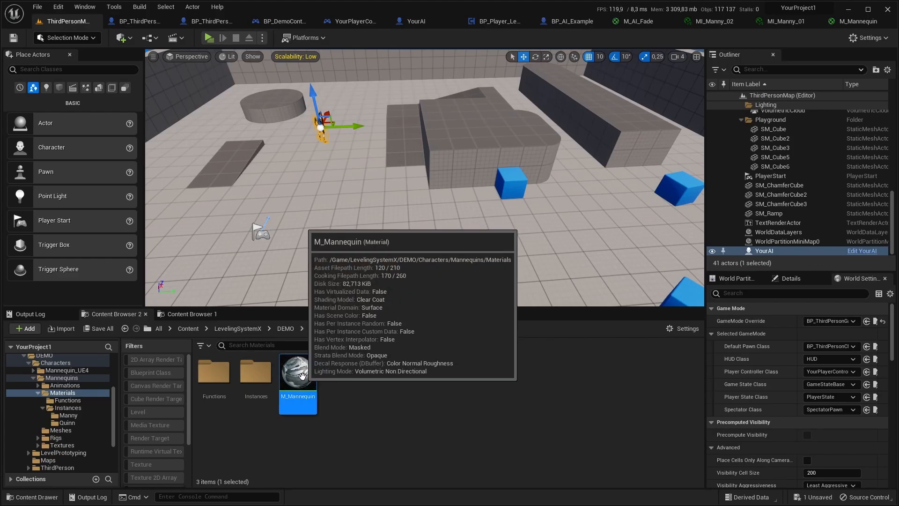
{"action": "scroll", "coordinate": [75, 433], "scroll_direction": "down", "scroll_amount": 3}
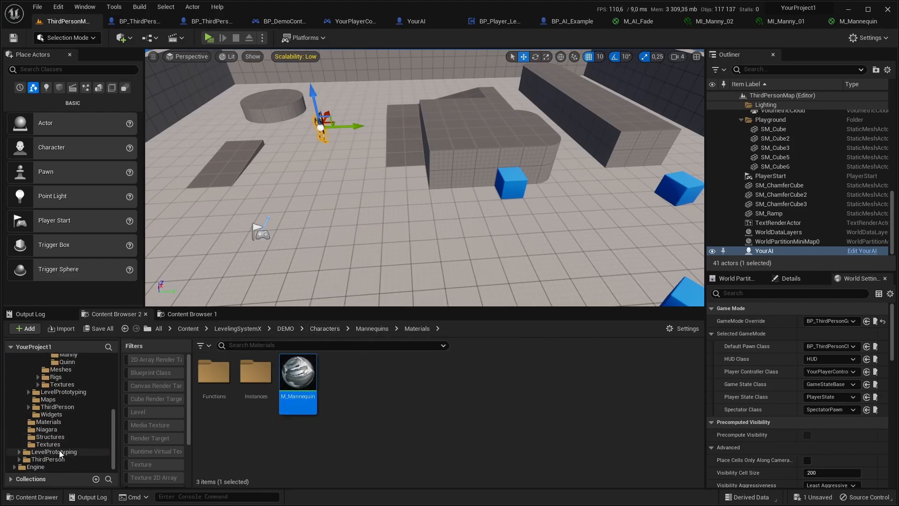
{"action": "left_click", "coordinate": [63, 459]}
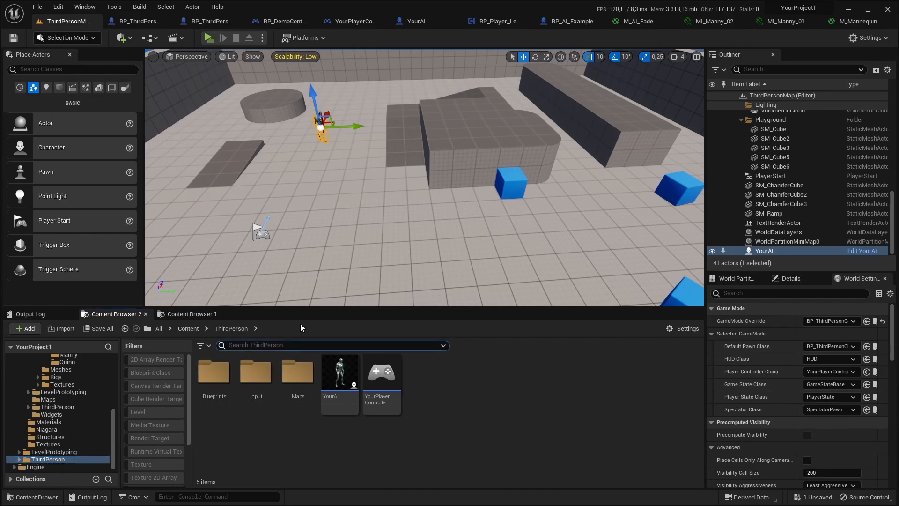
{"action": "type", "text": "mat"}
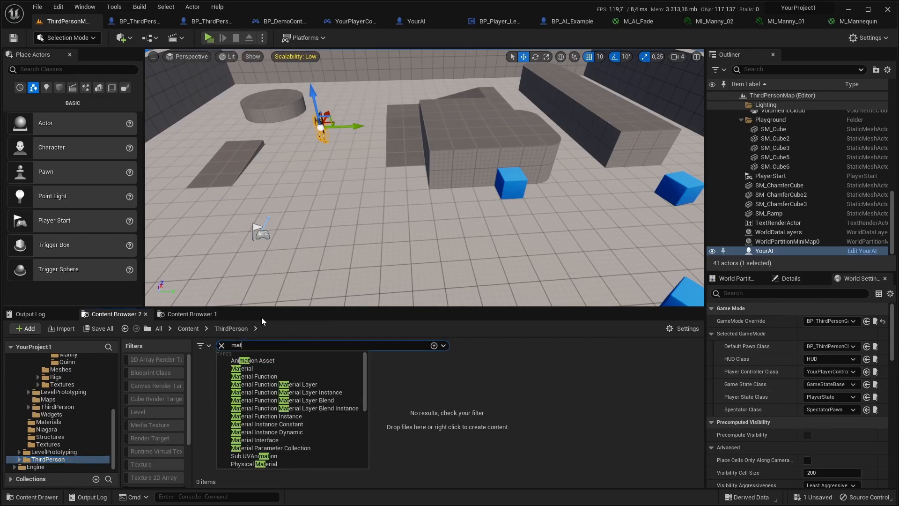
{"action": "left_click", "coordinate": [221, 346]}
{"action": "left_click", "coordinate": [200, 345]}
{"action": "mouse_move", "coordinate": [226, 339]}
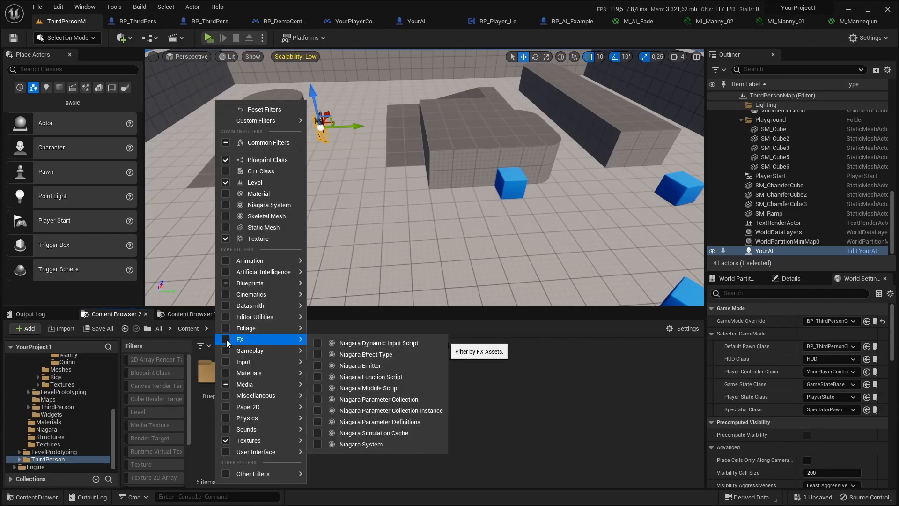
{"action": "mouse_move", "coordinate": [230, 372]}
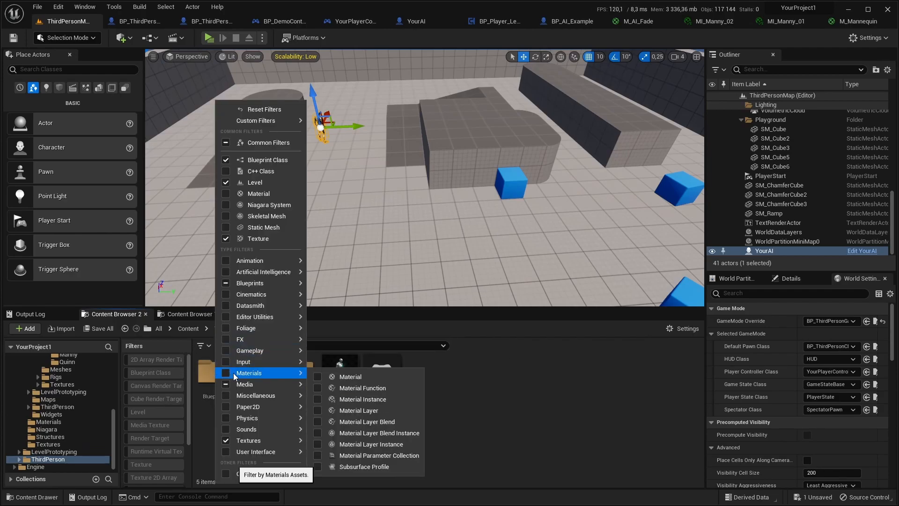
{"action": "left_click", "coordinate": [318, 376]}
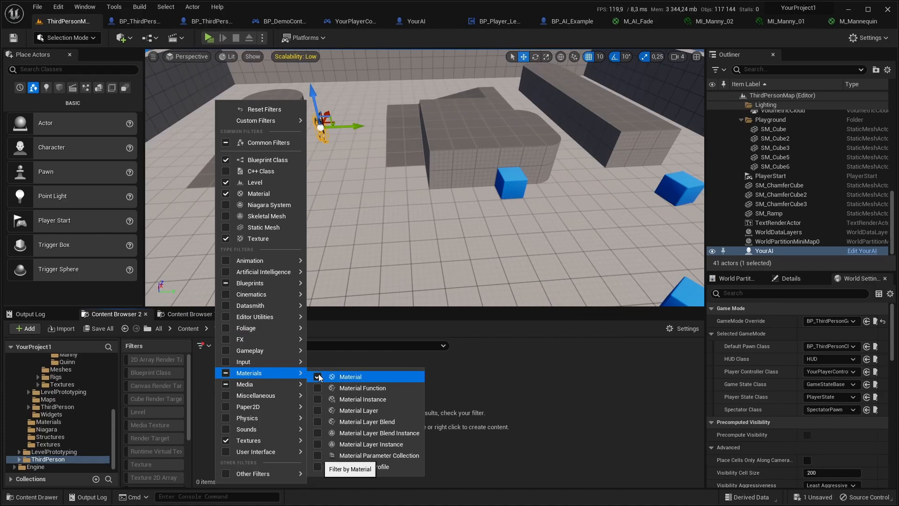
{"action": "left_click", "coordinate": [415, 352]}
- Find and open the project's own M_Mannequin material in the Characters folder
{"action": "left_click", "coordinate": [53, 452]}
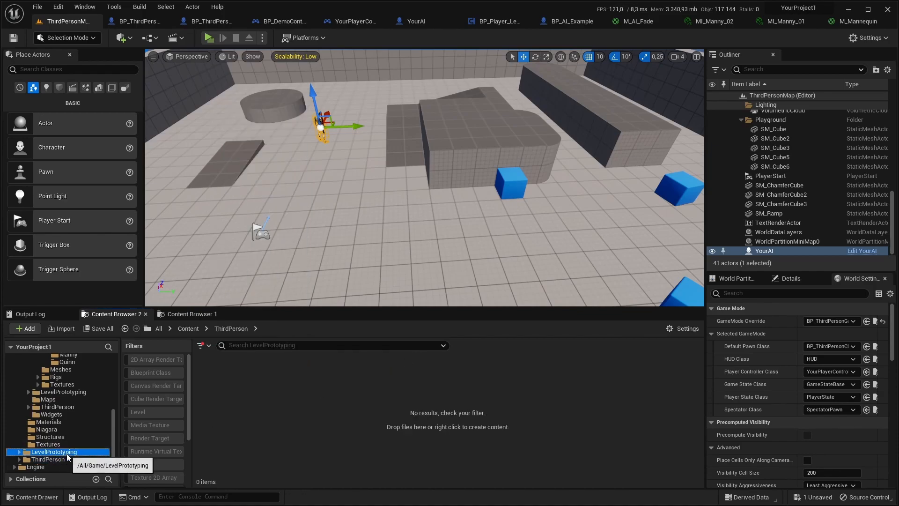
{"action": "scroll", "coordinate": [75, 448], "scroll_direction": "up", "scroll_amount": 2}
{"action": "scroll", "coordinate": [75, 448], "scroll_direction": "up", "scroll_amount": 5}
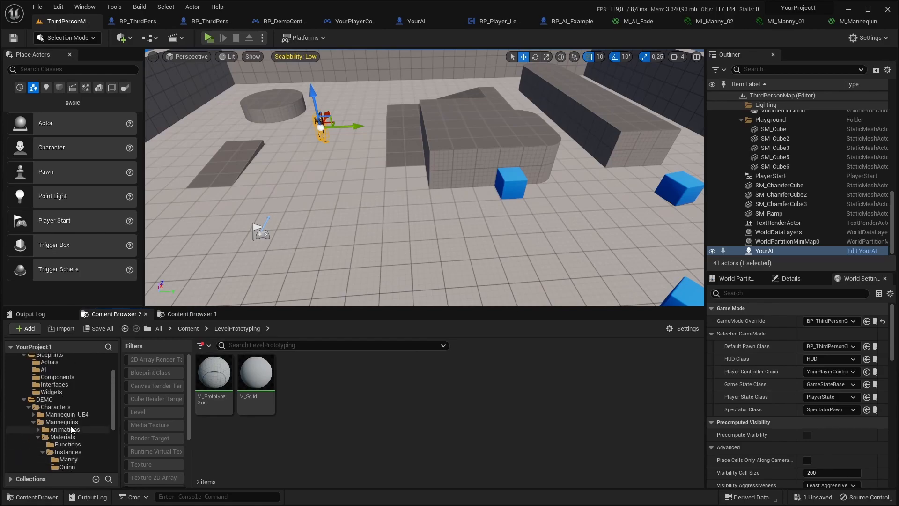
{"action": "left_click", "coordinate": [25, 399]}
{"action": "left_click", "coordinate": [20, 364]}
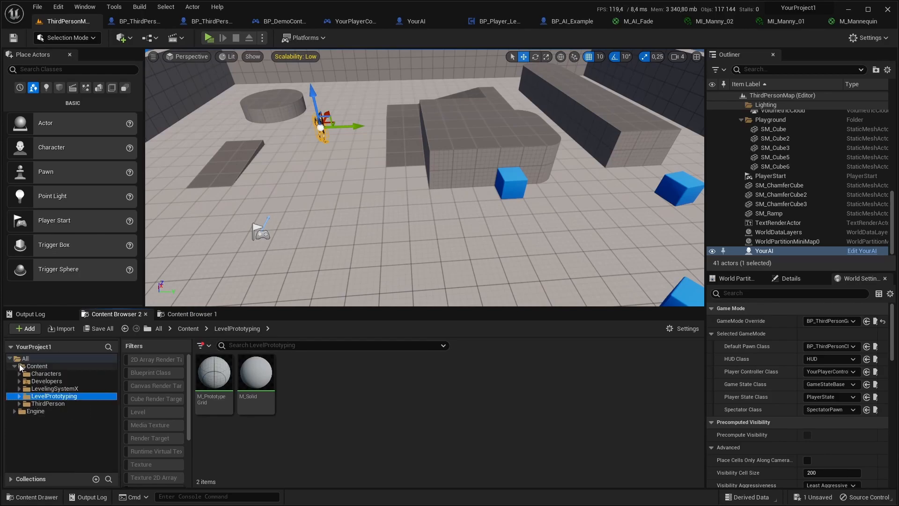
{"action": "left_click", "coordinate": [47, 373]}
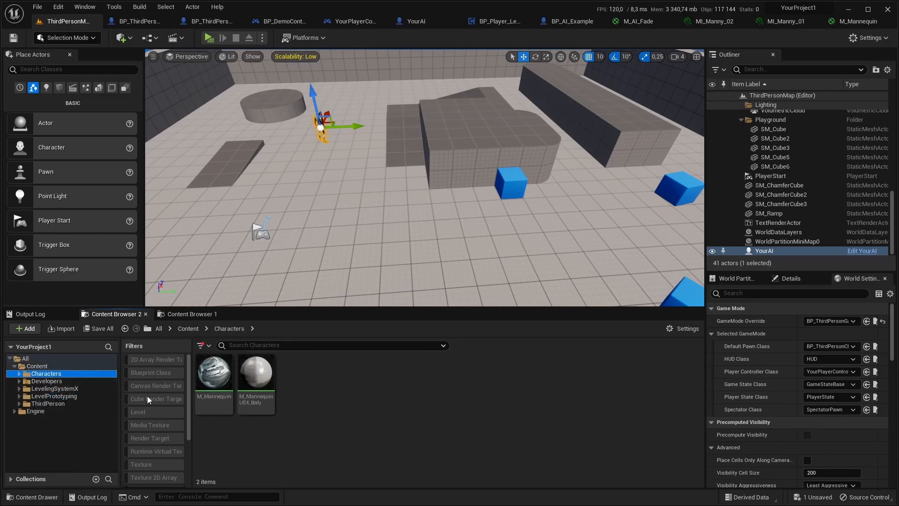
{"action": "double_click", "coordinate": [227, 372]}
- Paste the Leveling System X comment group into the M_Mannequin graph below the AO node
{"action": "right_click_drag", "start_coordinate": [736, 251], "coordinate": [490, 211]}
{"action": "scroll", "coordinate": [438, 296], "scroll_direction": "down", "scroll_amount": 1}
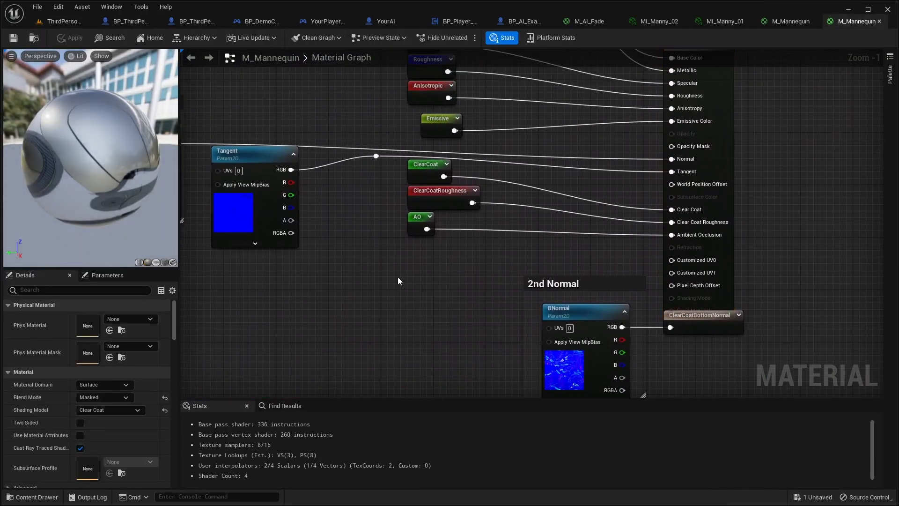
{"action": "key", "text": "ctrl+v"}
{"action": "left_click_drag", "start_coordinate": [507, 280], "coordinate": [493, 260]}
{"action": "key", "text": "ctrl+z"}
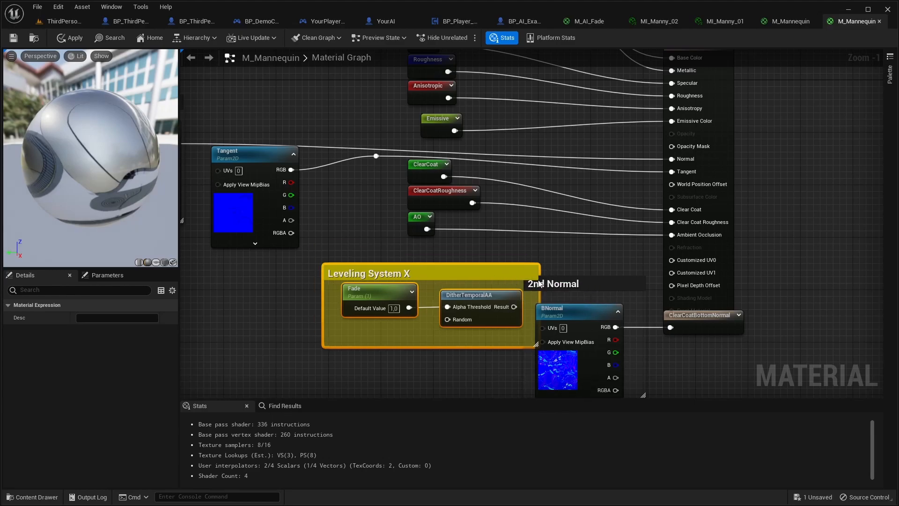
{"action": "left_click", "coordinate": [543, 283]}
{"action": "left_click", "coordinate": [563, 259]}
- Connect DitherTemporalAA's Result to M_Mannequin's Opacity Mask input, and apply and save the material
{"action": "left_click_drag", "start_coordinate": [515, 305], "coordinate": [677, 147]}
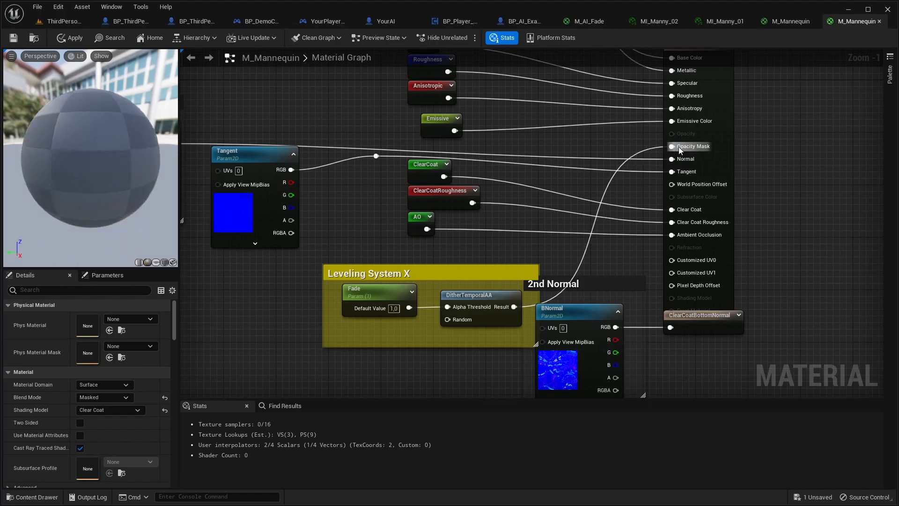
{"action": "left_click", "coordinate": [66, 39]}
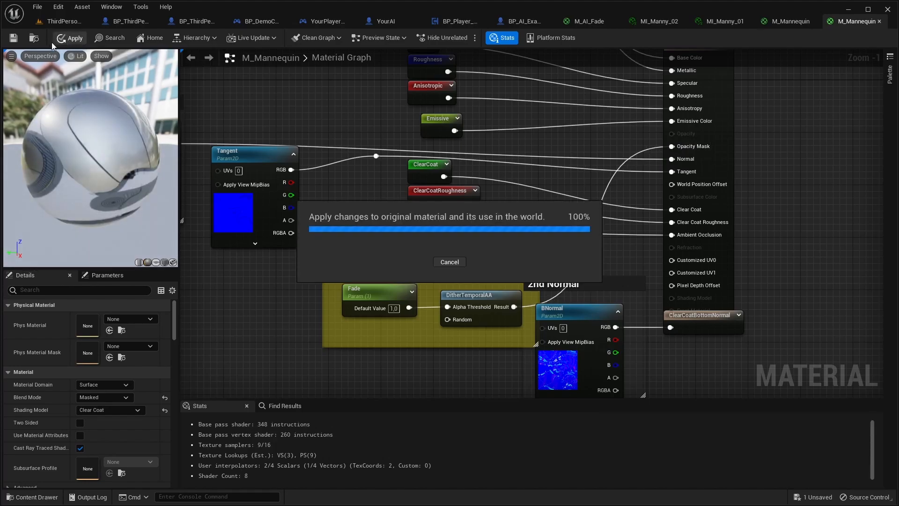
{"action": "left_click", "coordinate": [15, 39]}
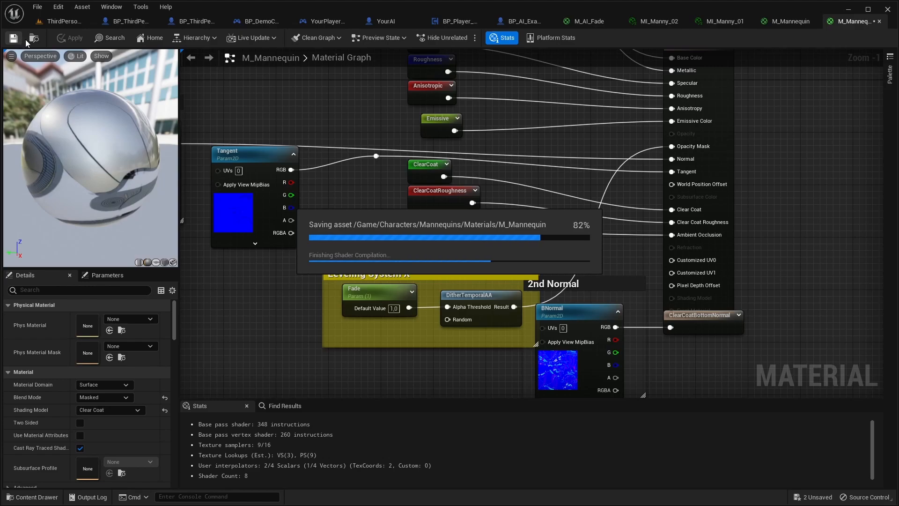
{"action": "left_click", "coordinate": [30, 11]}
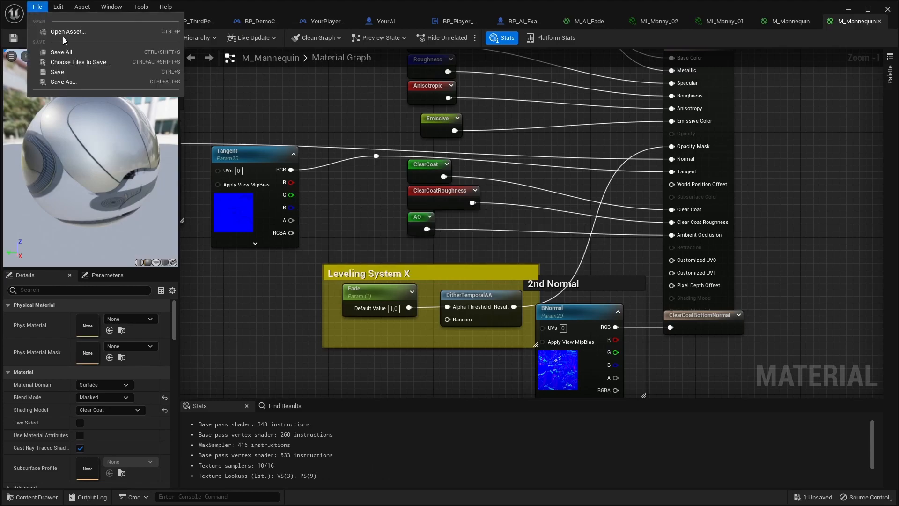
- Play-test ThirdPersonMap, running into the YourAI character to check that its body fades and the player gains experience
{"action": "left_click", "coordinate": [64, 23]}
{"action": "left_click", "coordinate": [209, 38]}
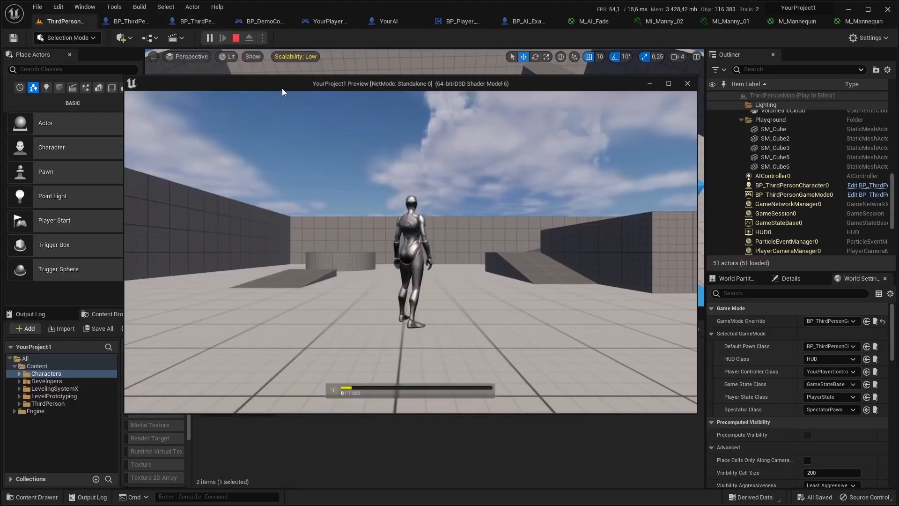
{"action": "key", "text": "w"}
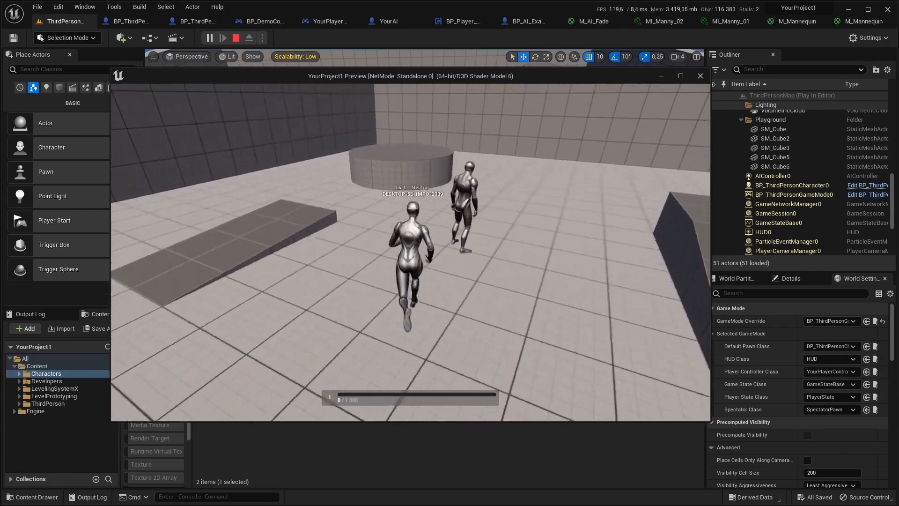
{"action": "key", "text": "s"}
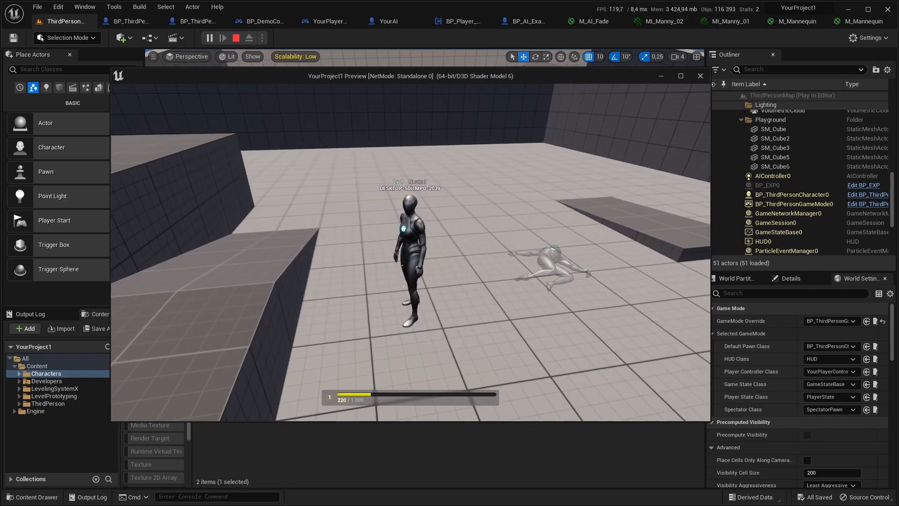
{"action": "key", "text": "w"}
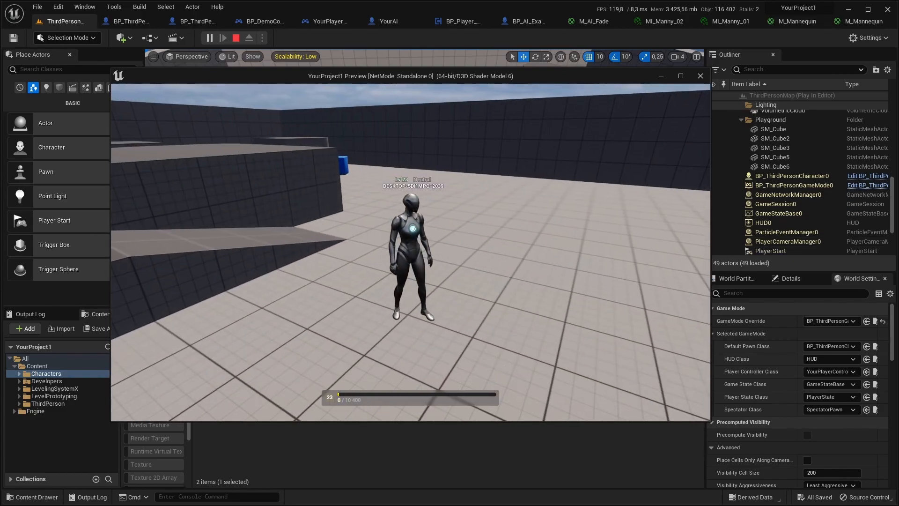
- Level up the player character in the running preview to examine the level-up effect, and end the play-test
{"action": "key", "text": "1"}
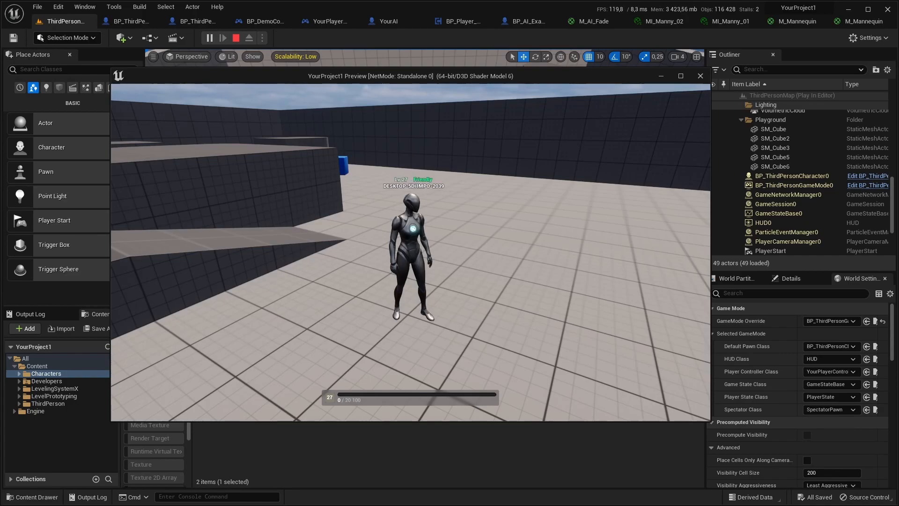
{"action": "key", "text": "Escape"}
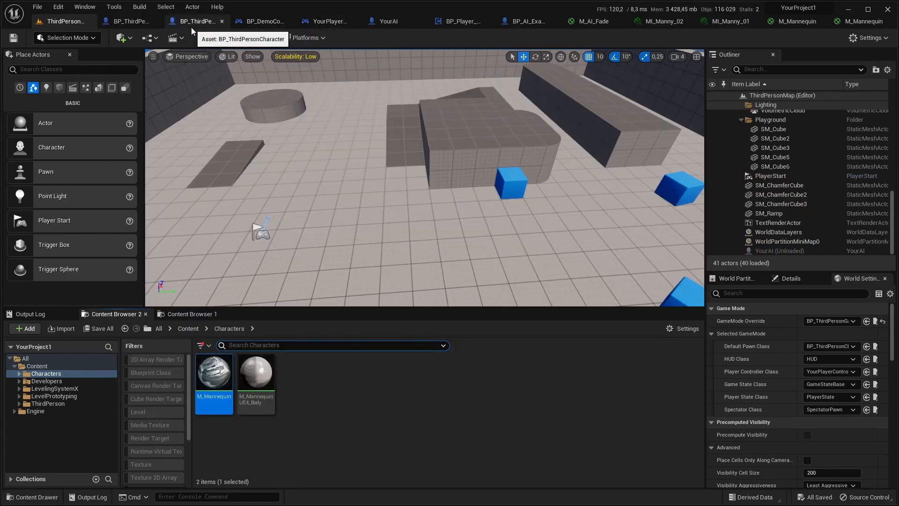
- Disable Receives Decals on the Mesh component of BP_ThirdPersonCharacter, and compile and save the blueprint
{"action": "left_click", "coordinate": [132, 22]}
{"action": "right_click_drag", "start_coordinate": [607, 153], "coordinate": [694, 187]}
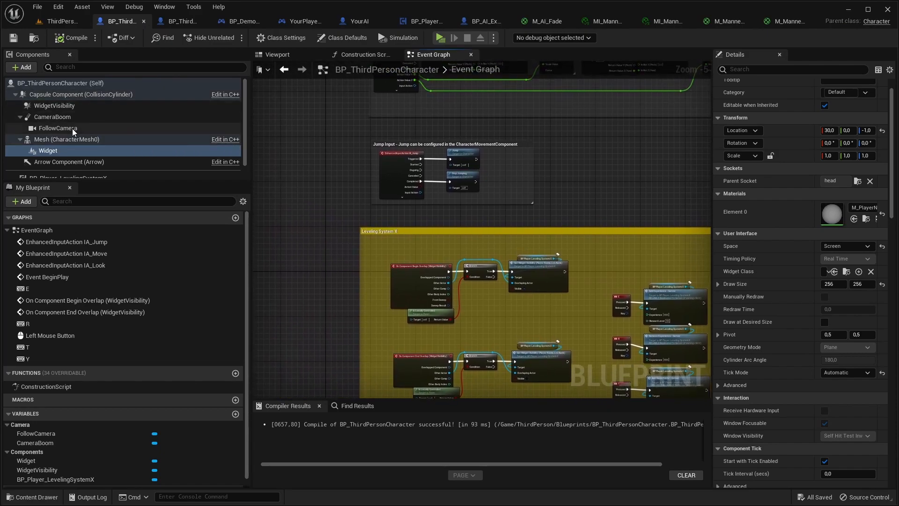
{"action": "left_click", "coordinate": [65, 139]}
{"action": "left_click", "coordinate": [820, 69]}
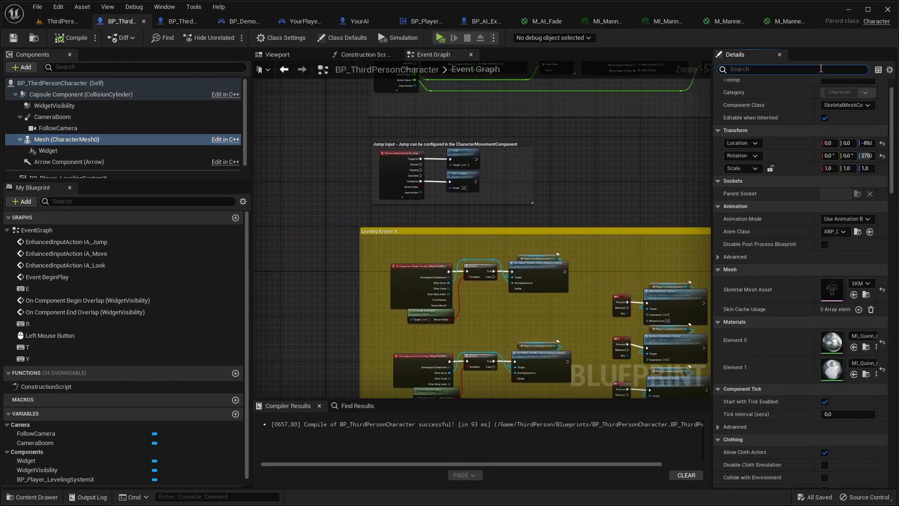
{"action": "type", "text": "decal"}
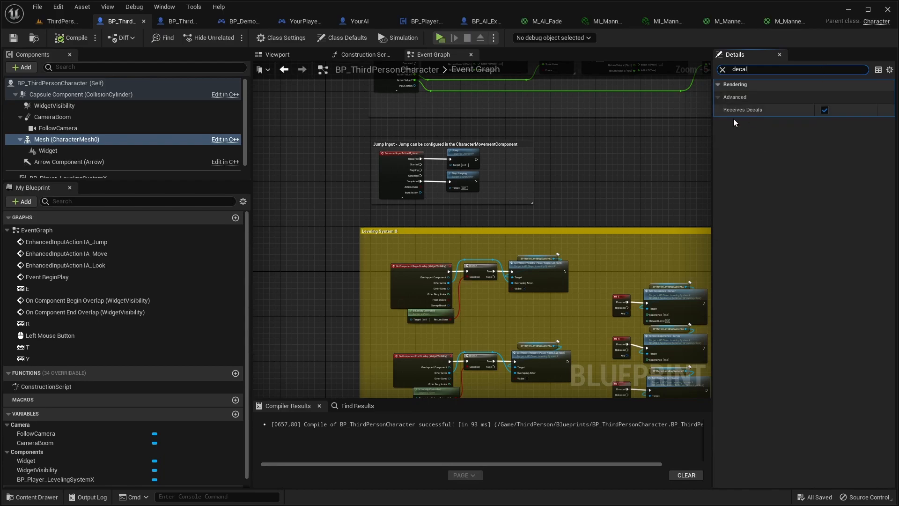
{"action": "left_click", "coordinate": [825, 110]}
{"action": "left_click", "coordinate": [71, 39]}
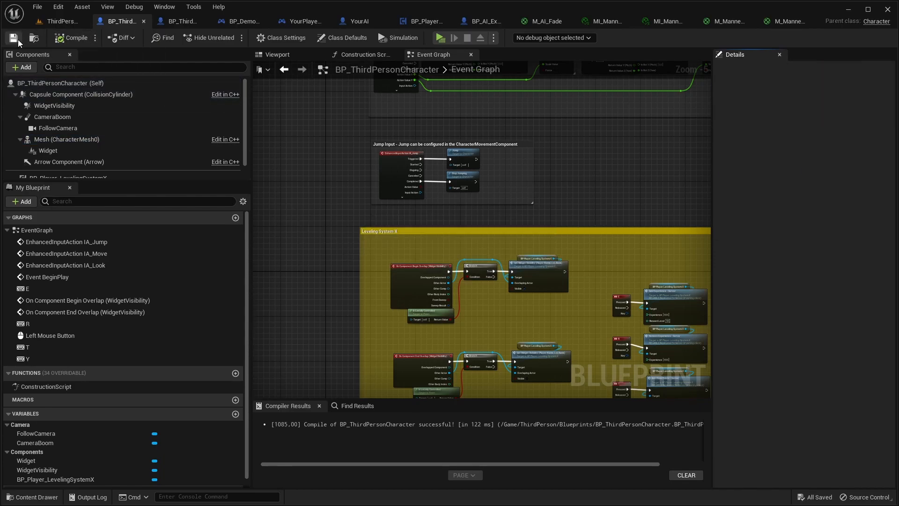
- Play-test ThirdPersonMap and level up the player to check how the level-up effect's decals look on the character
{"action": "left_click", "coordinate": [56, 21]}
{"action": "left_click", "coordinate": [209, 38]}
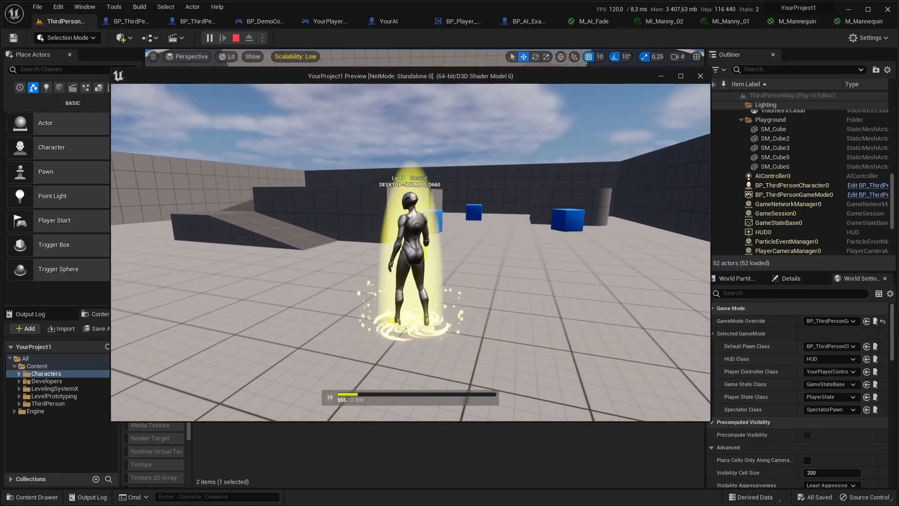
{"action": "key", "text": "e"}
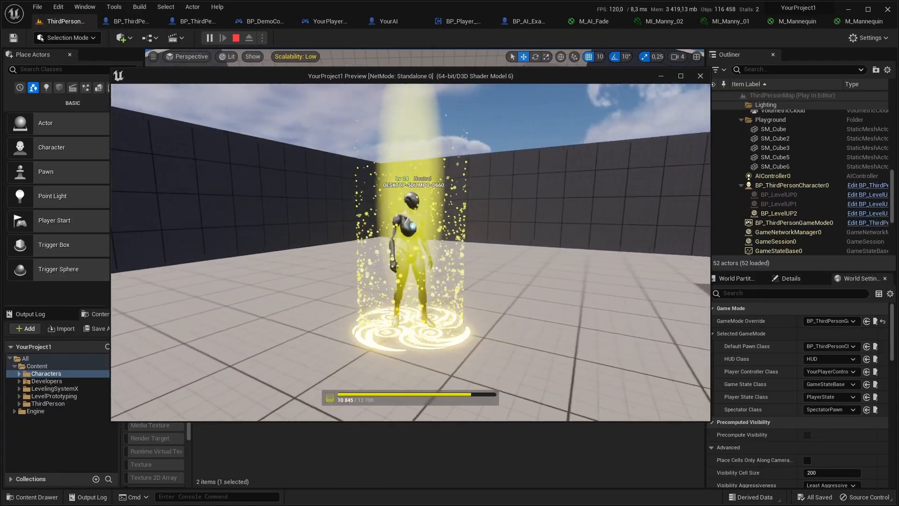